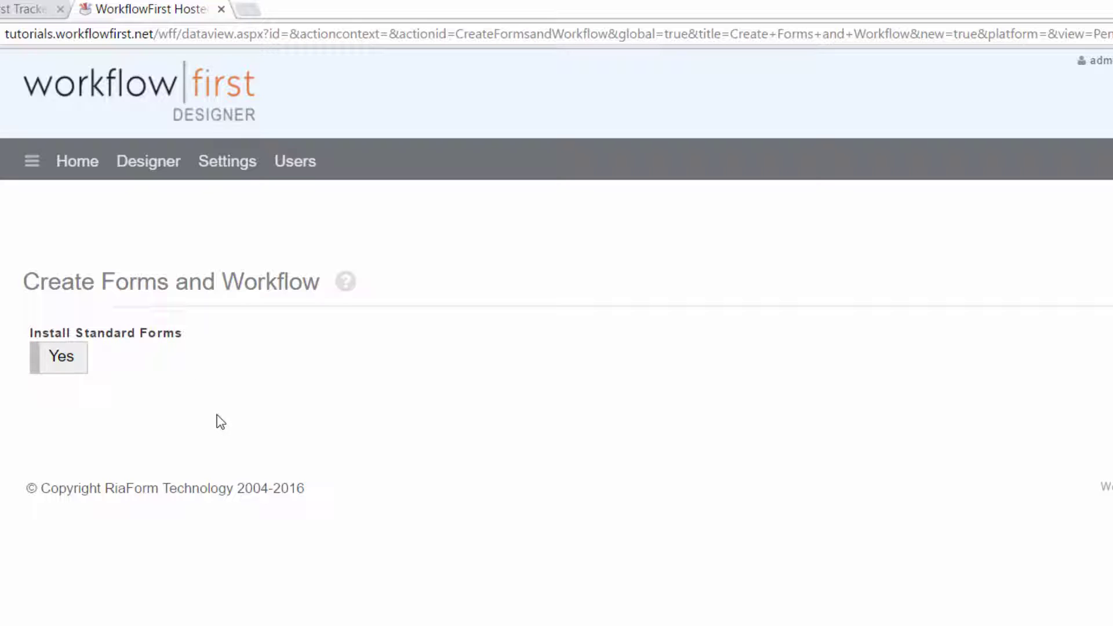
Install the Tracker configuration with Install Standard Forms set to No
left_click(60, 367)
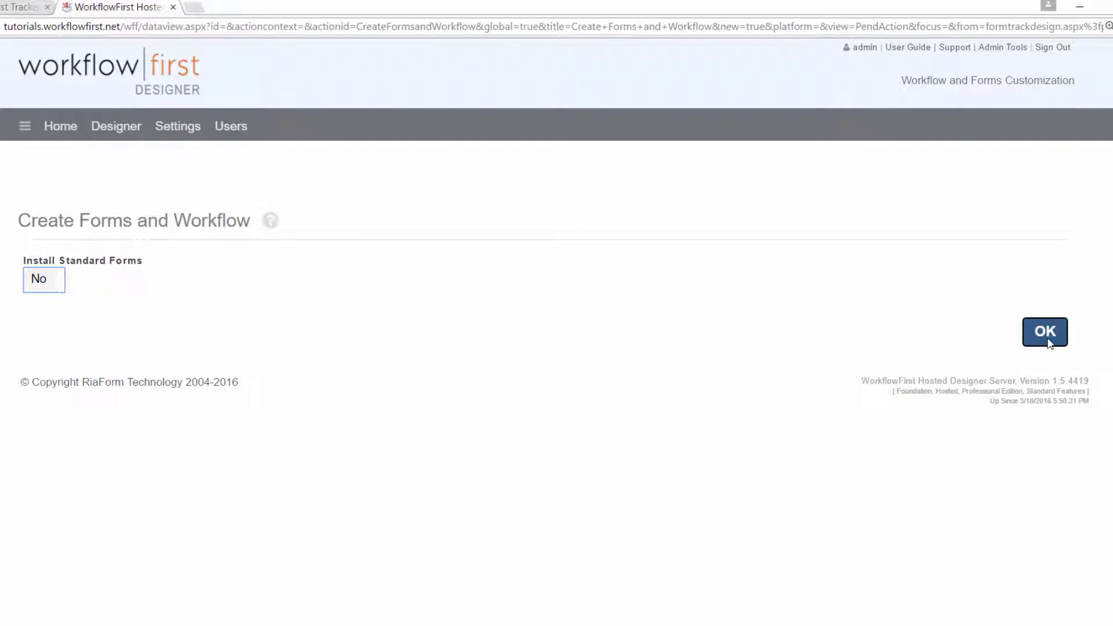
left_click(1047, 335)
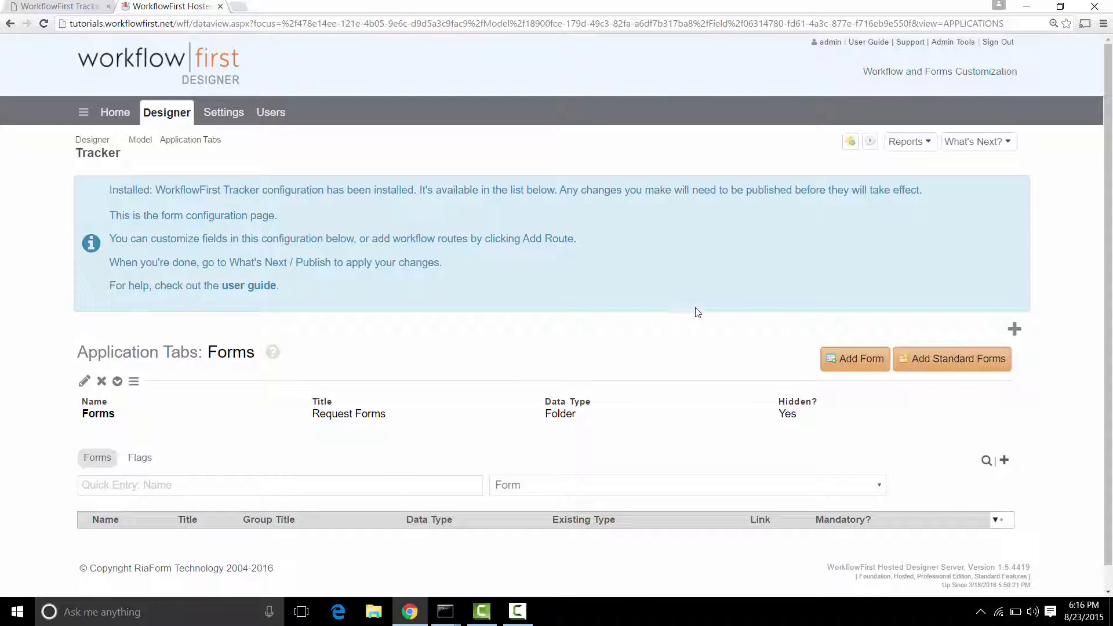
Add a new Tracker form named 'Help Desk Ticket'
left_click(845, 360)
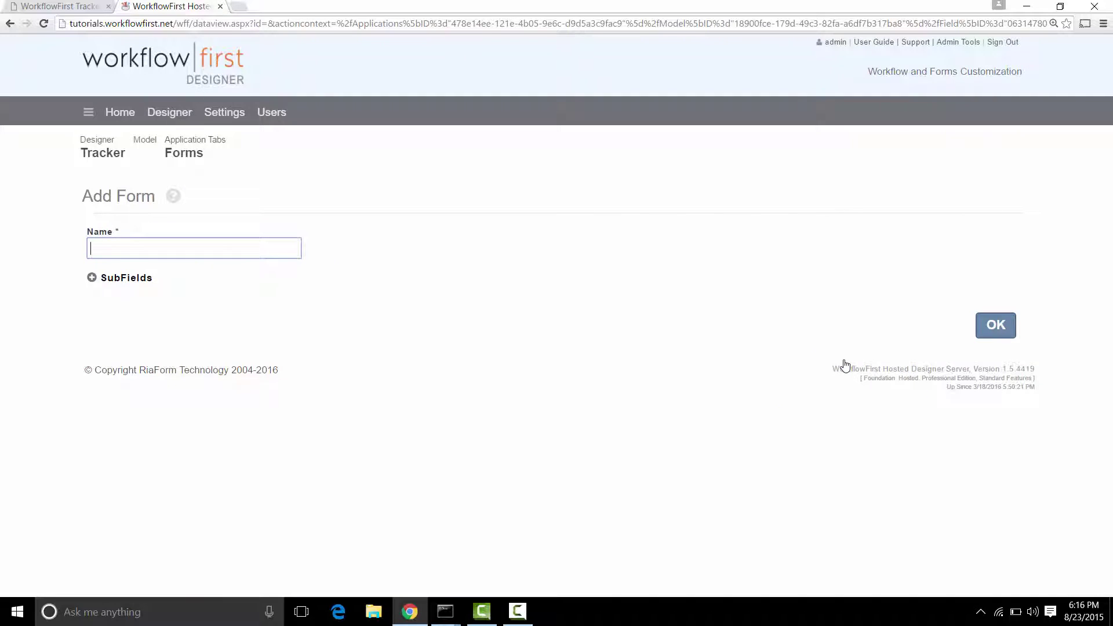
type("Help Desk Ticket")
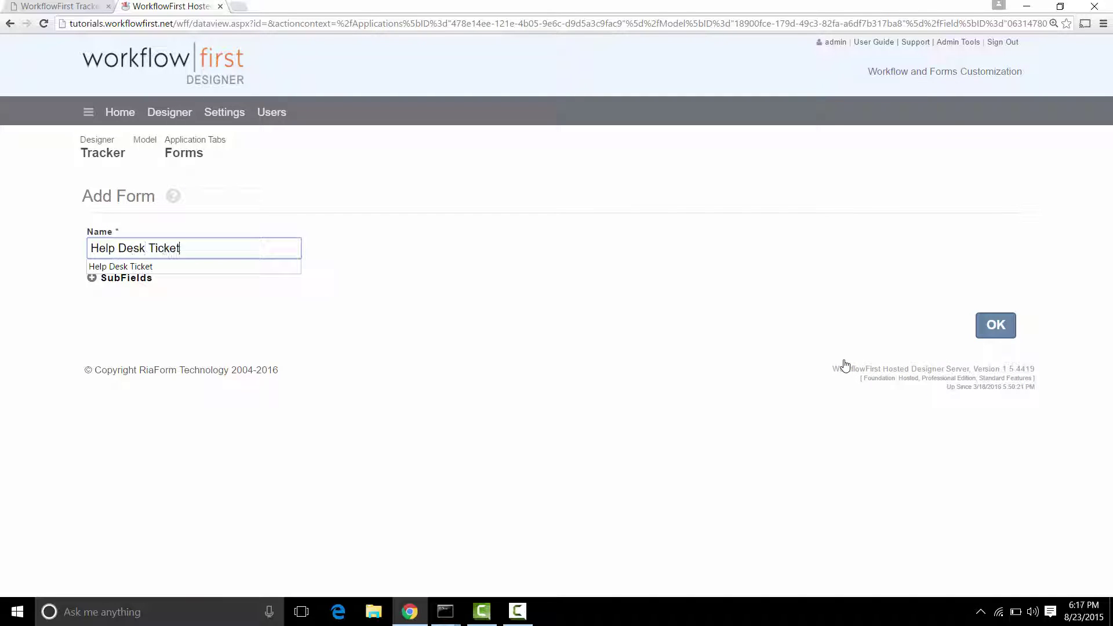
left_click(660, 323)
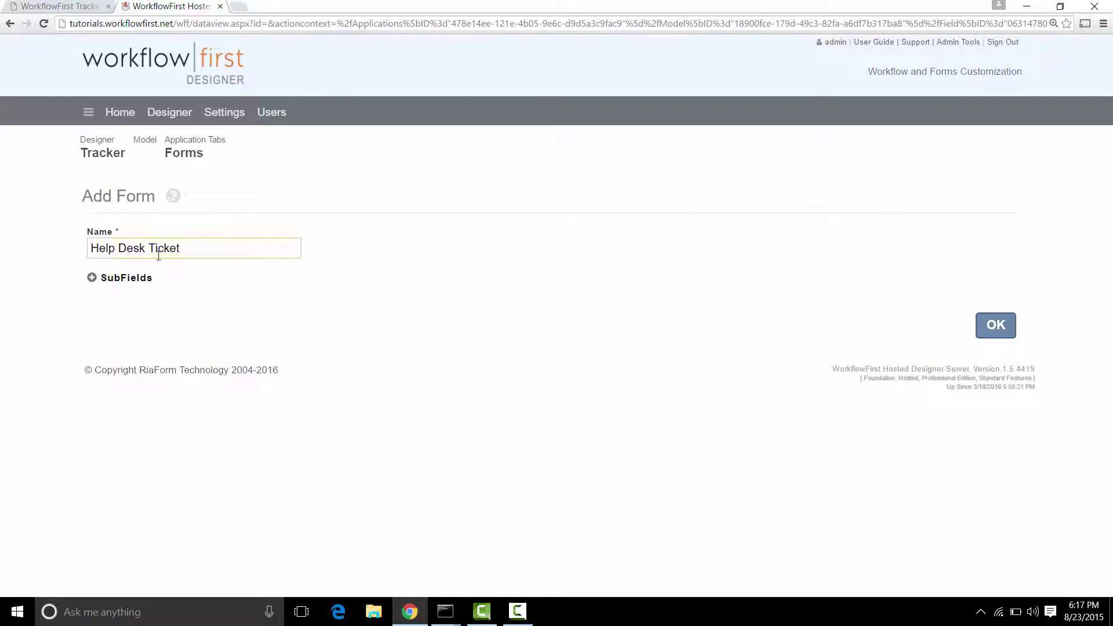
Add Title, Priority and Due Date subfields plus an empty fourth row
left_click(136, 278)
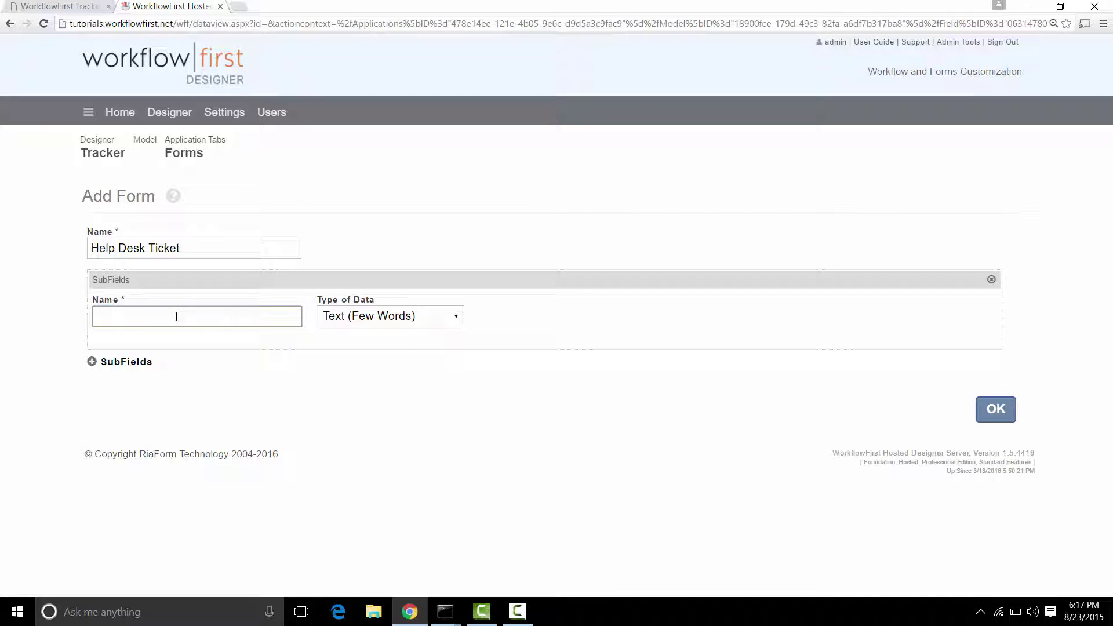
type("Title")
left_click(124, 361)
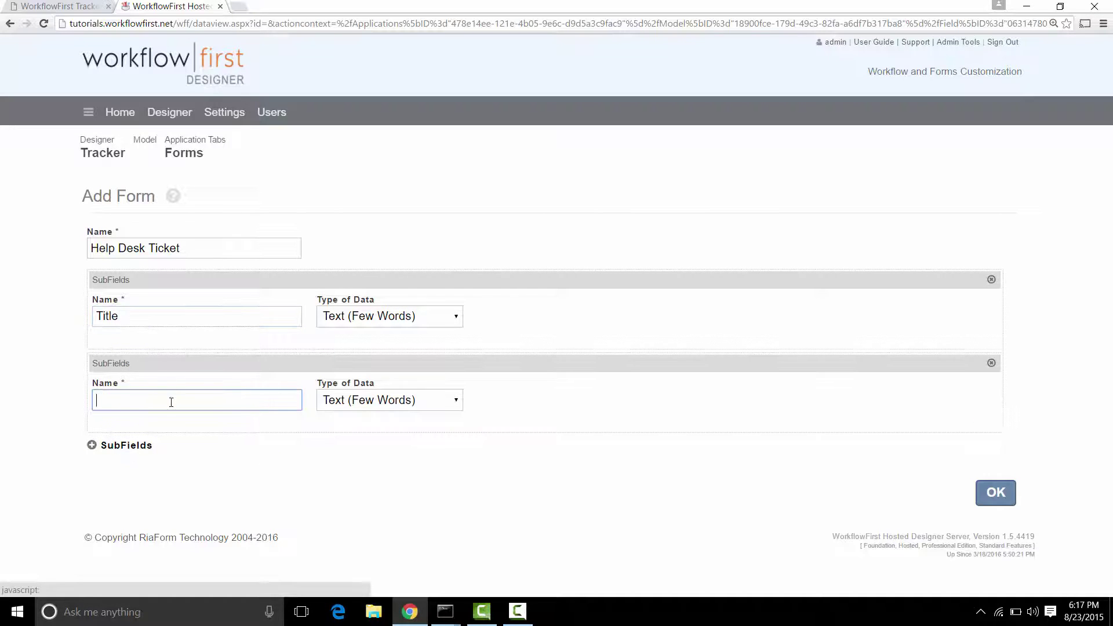
type("Priority")
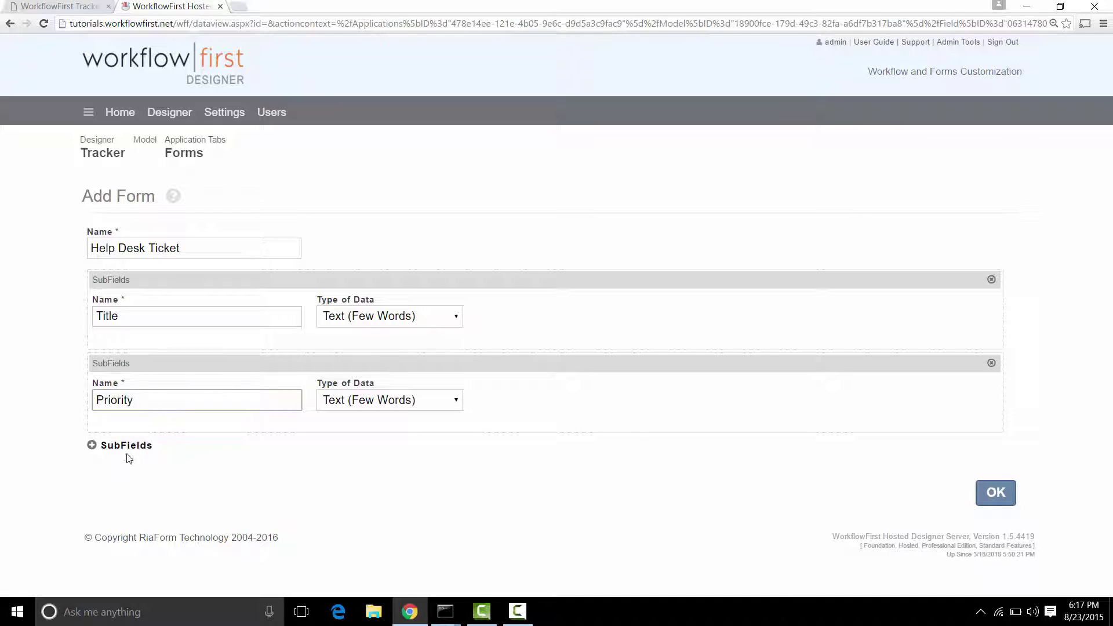
left_click(127, 446)
type("Du")
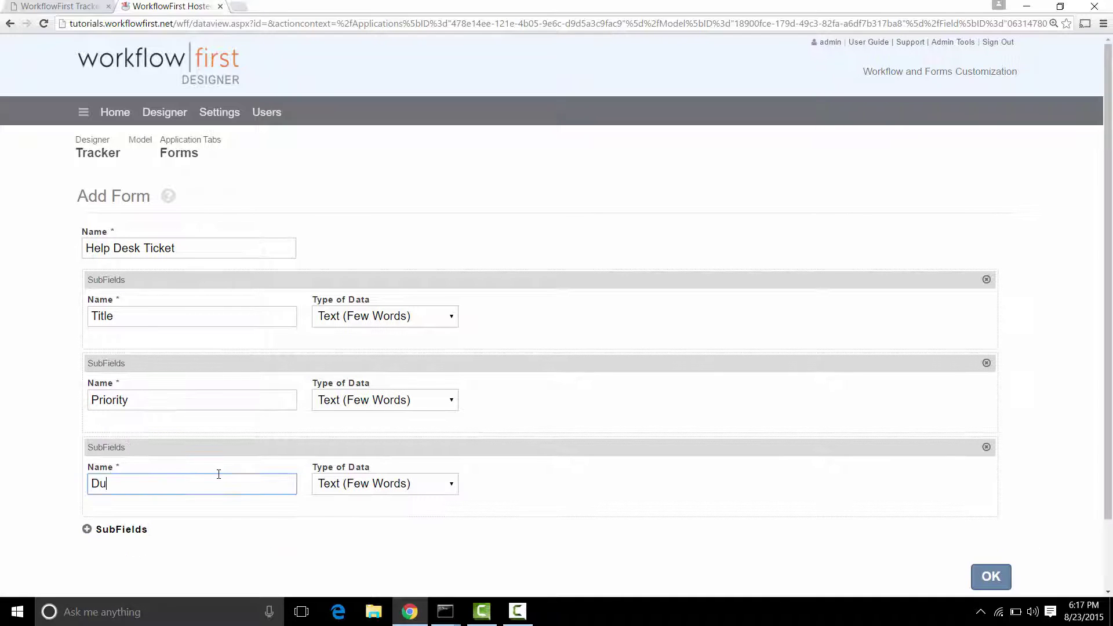
type("e Date")
left_click(138, 531)
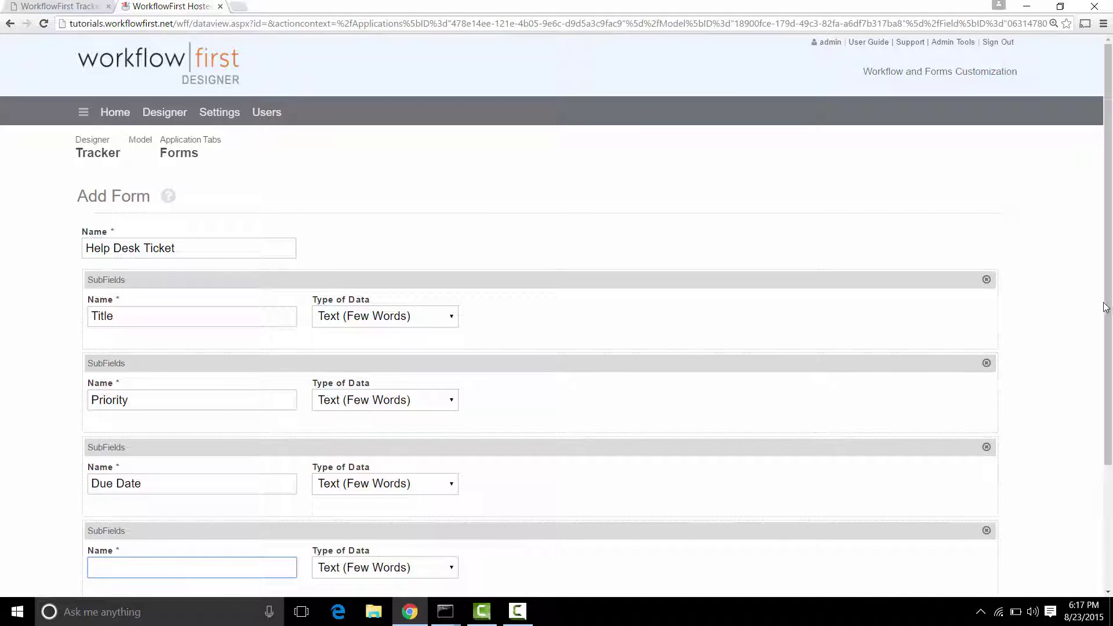
left_click_drag(1106, 307, 1106, 408)
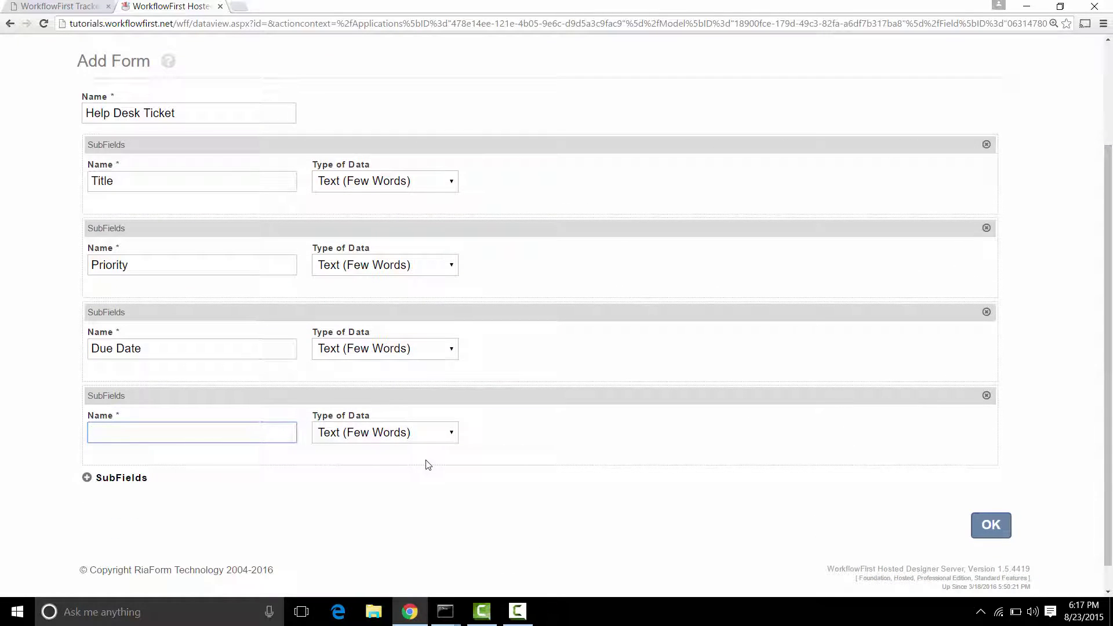
Name the fourth subfield Details as Text (Paragraphs) and make Due Date Date/Time (General)
type("Details")
left_click(398, 433)
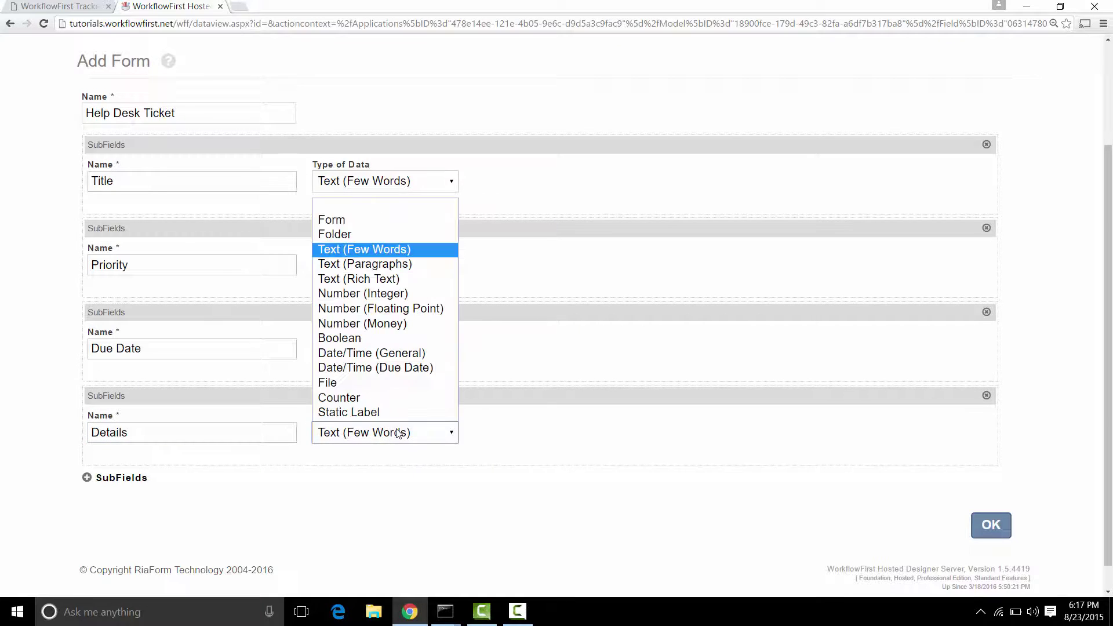
left_click(410, 265)
left_click(409, 351)
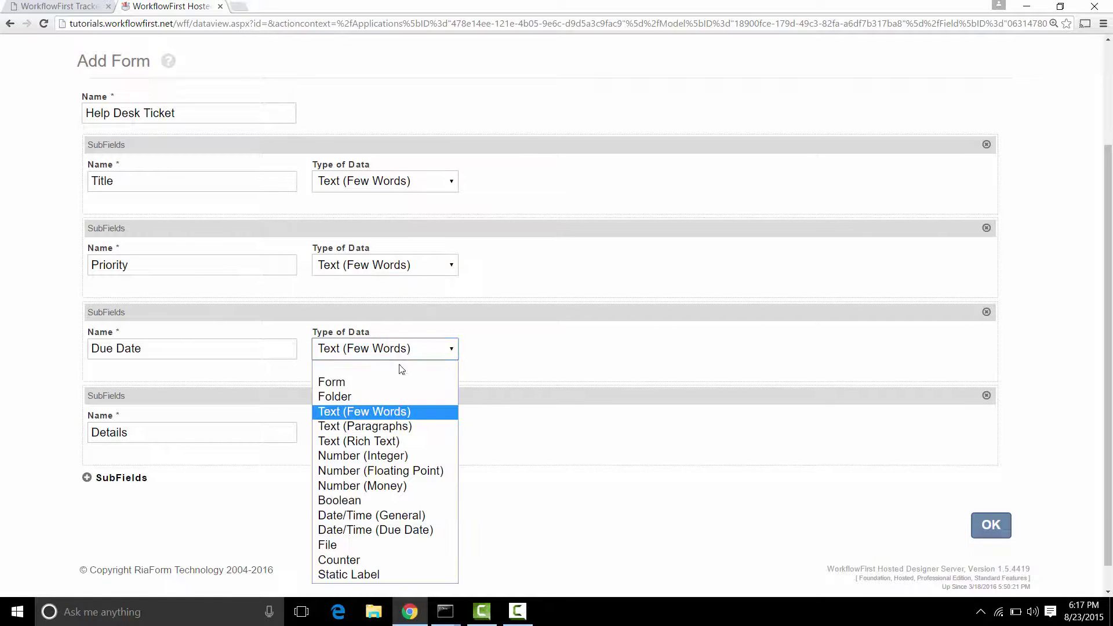
left_click(401, 517)
Add an Attachment subfield of type File and save the form
left_click(134, 478)
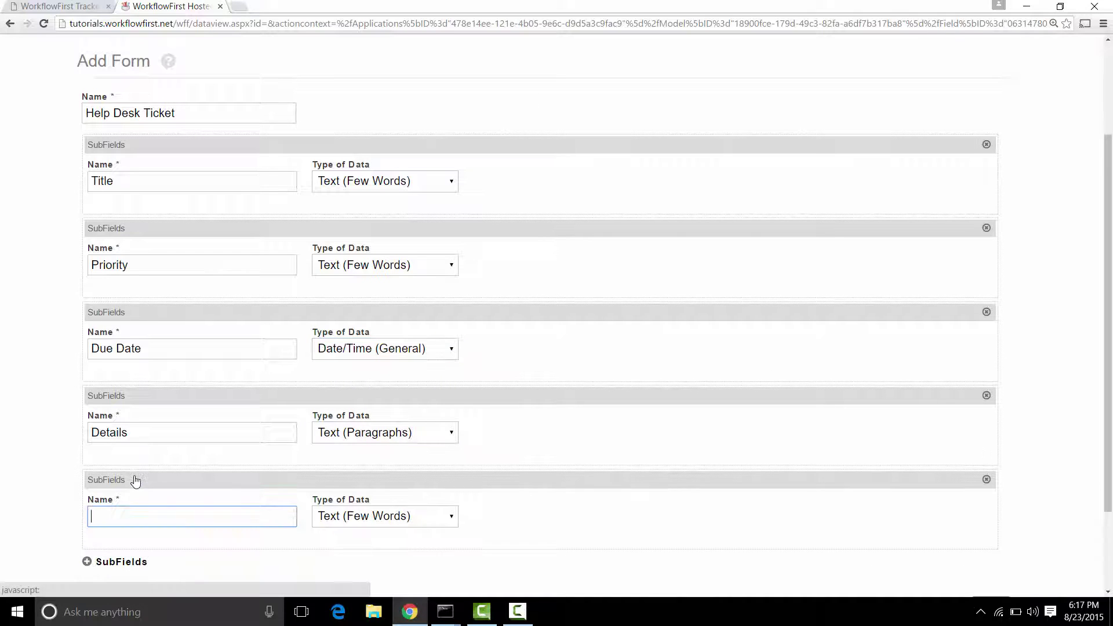
type("Attachment")
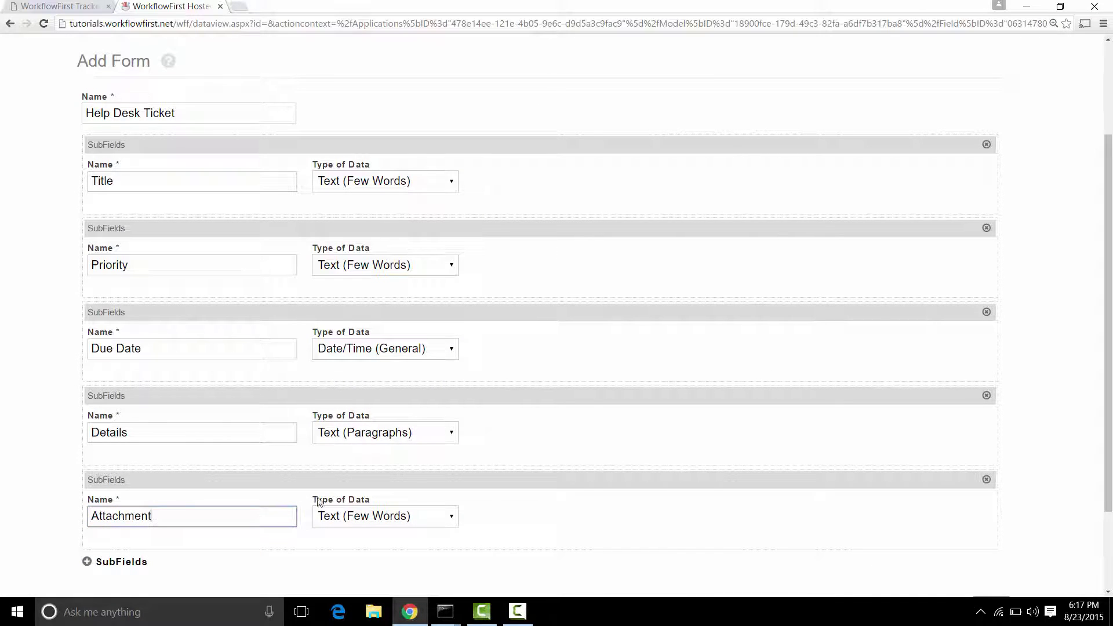
left_click(389, 518)
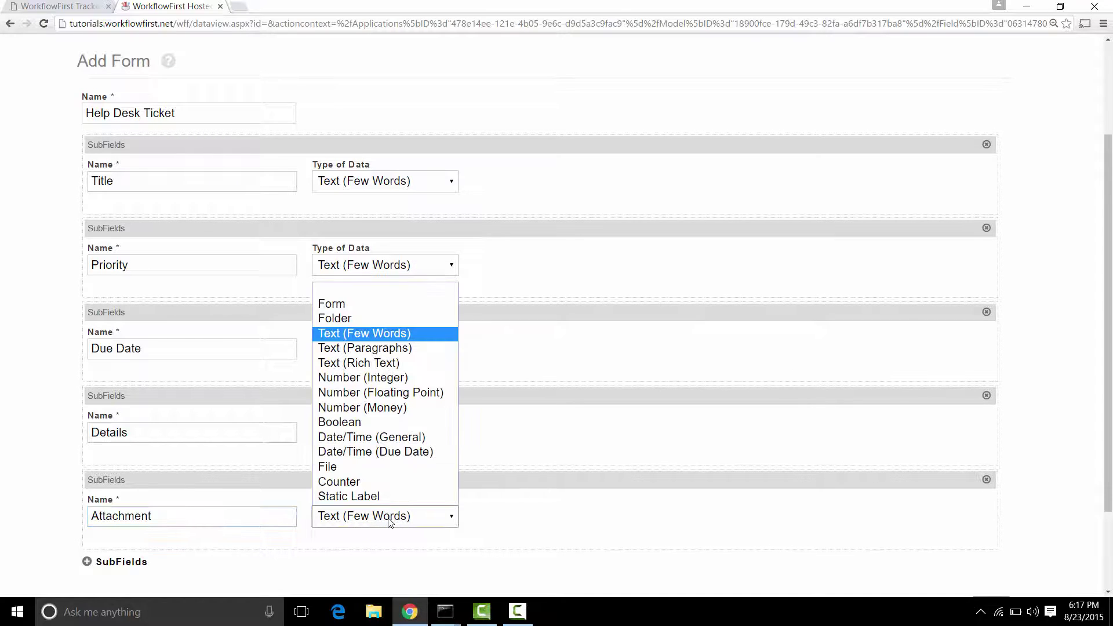
left_click(354, 467)
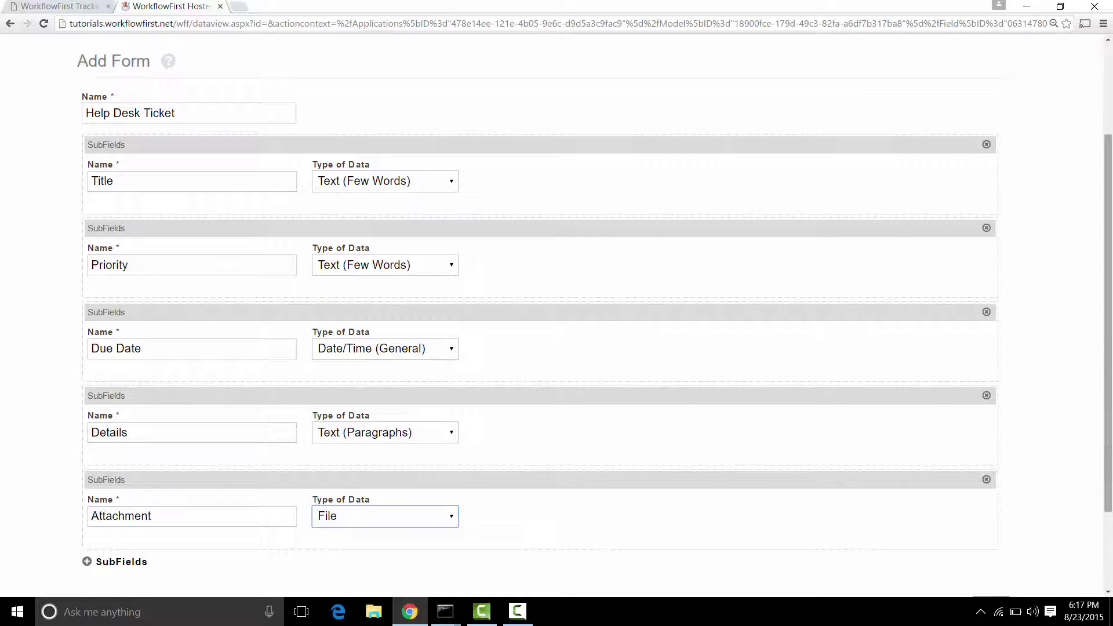
left_click_drag(1108, 427, 1109, 499)
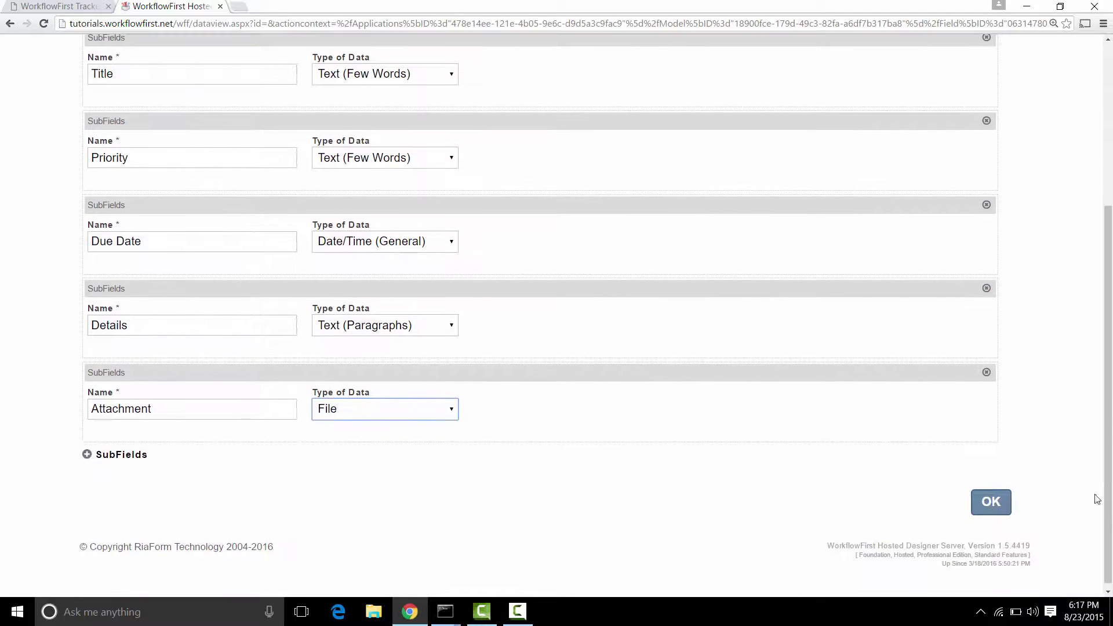
left_click(995, 502)
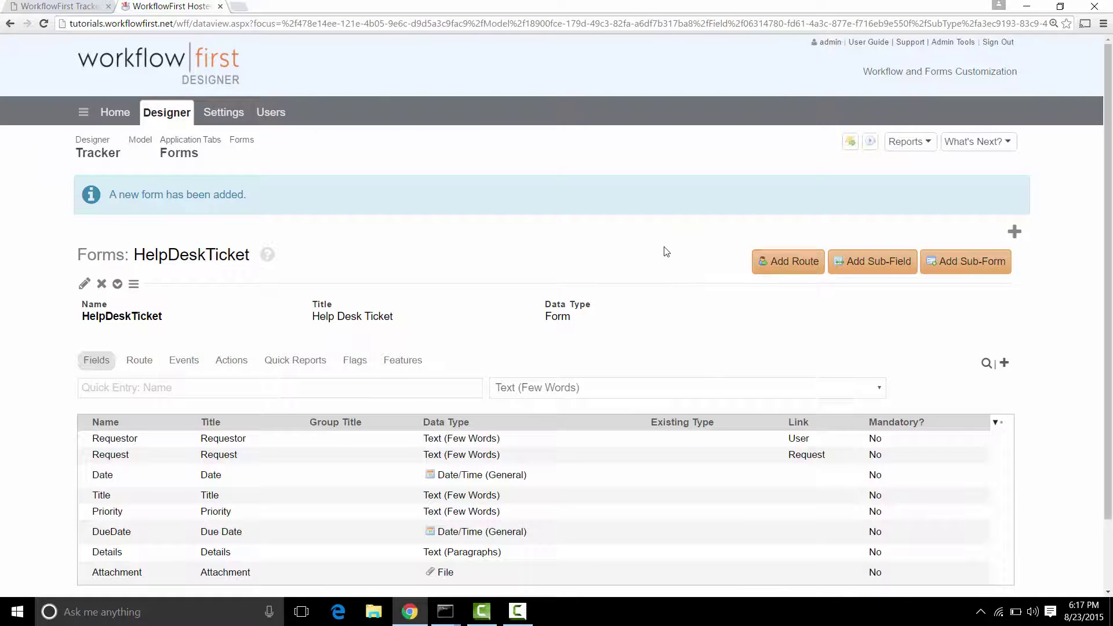
scroll(666, 251, "down", 1)
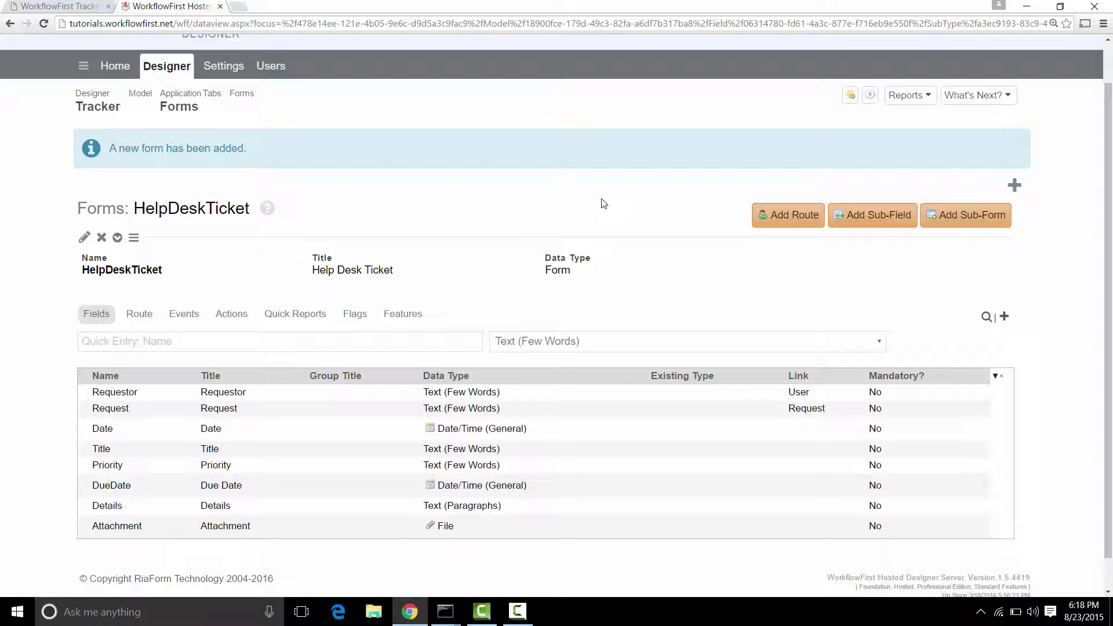
Add a HelpDeskTicket route with the action Assign As Task
left_click(784, 219)
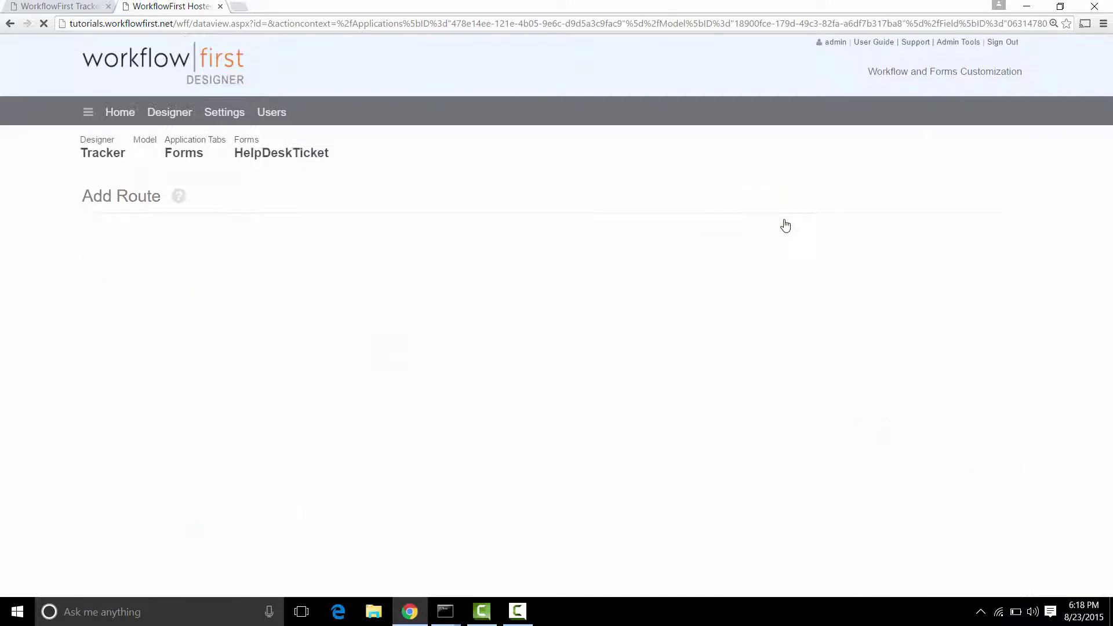
left_click(190, 252)
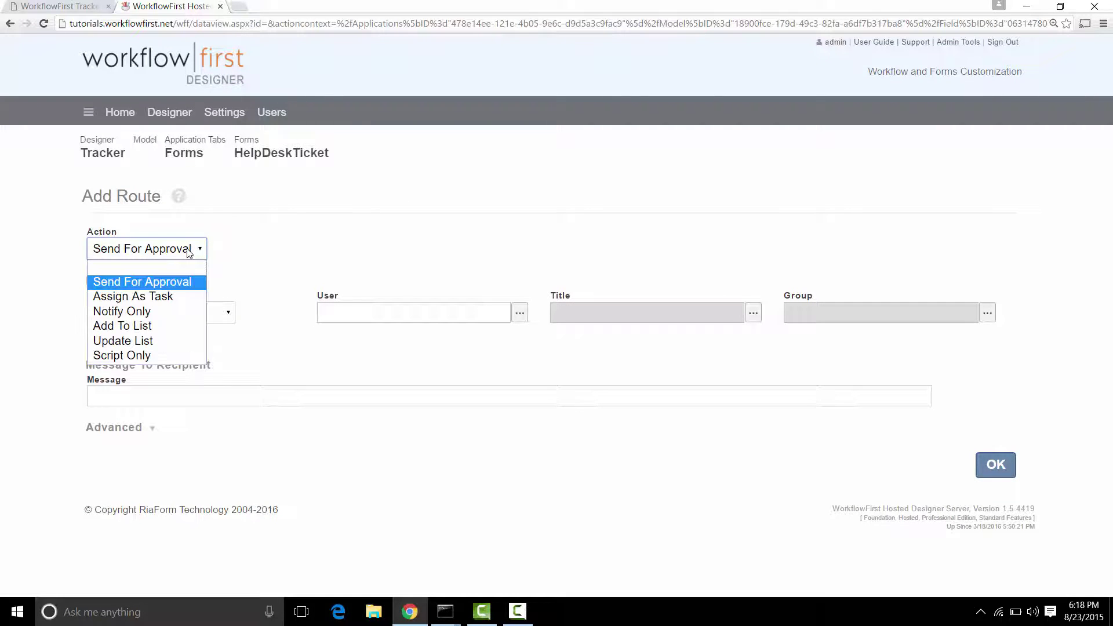
left_click(187, 297)
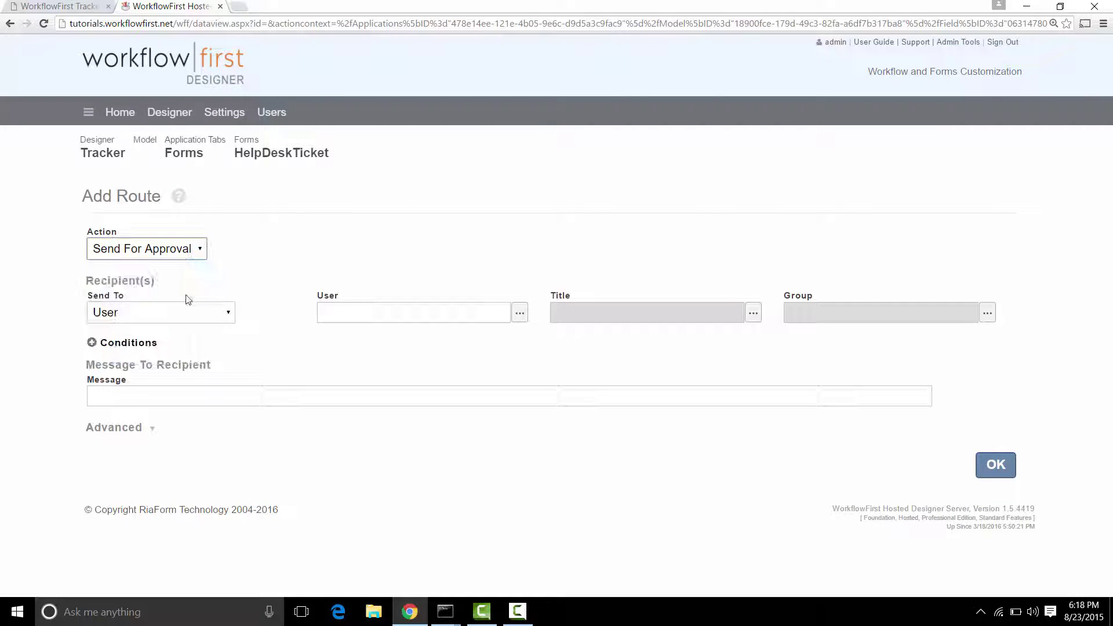
left_click(195, 254)
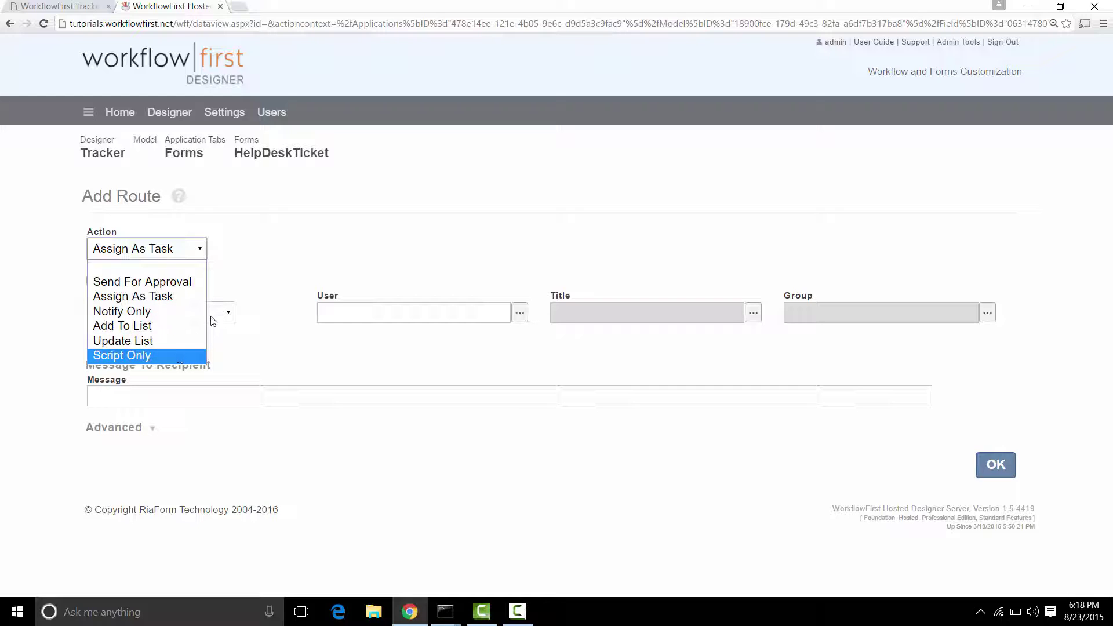
left_click(175, 298)
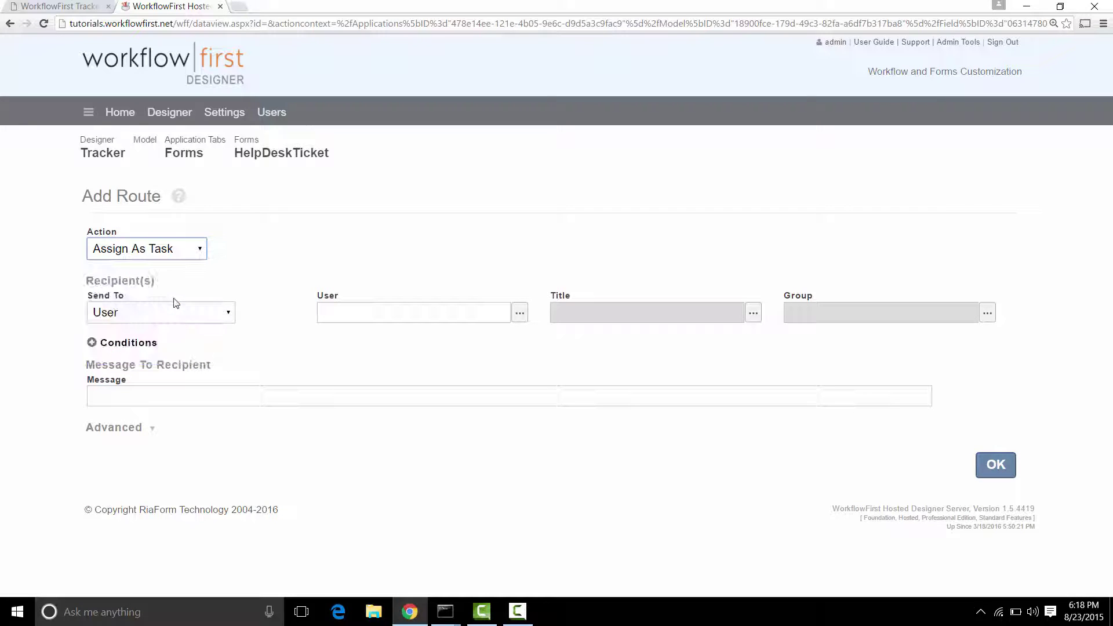
left_click(224, 318)
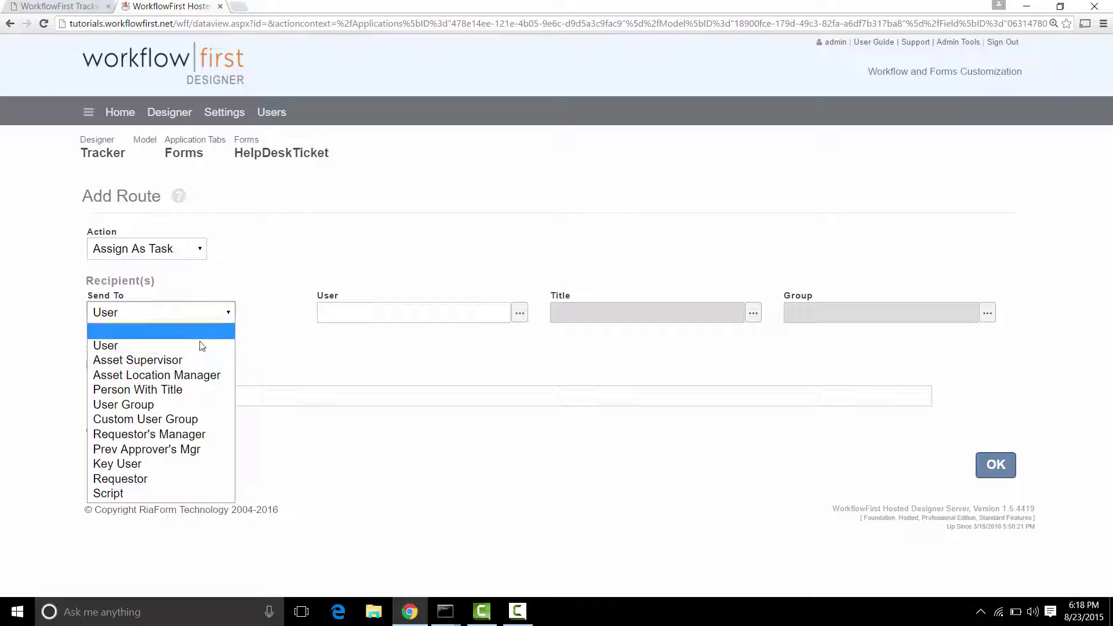
Send the Assign As Task route to User engineer1 and save it
left_click(196, 390)
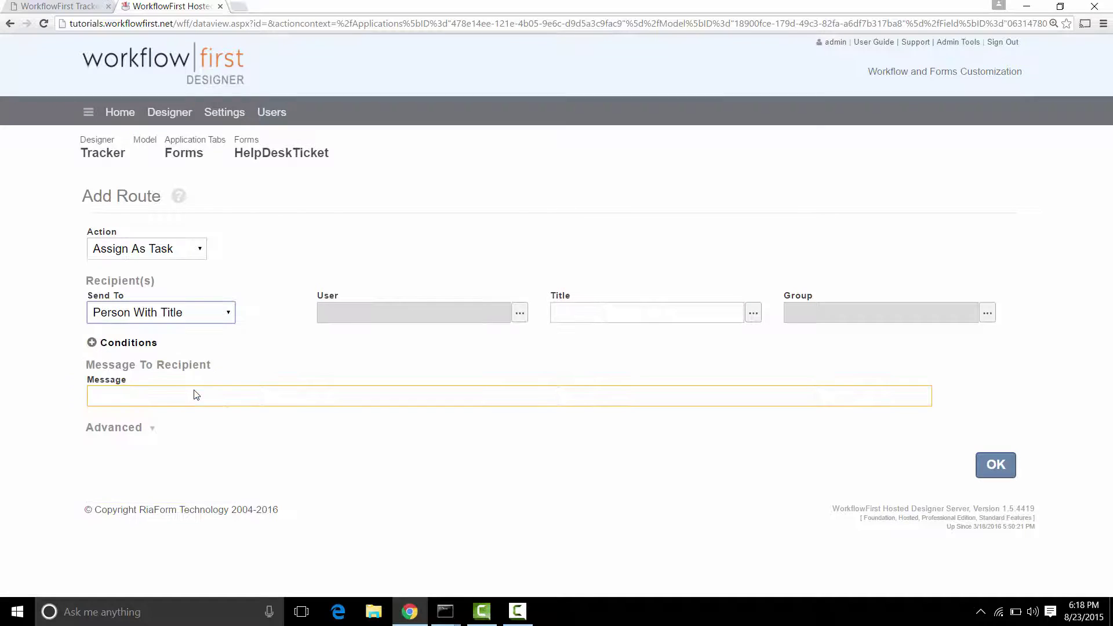
left_click(753, 313)
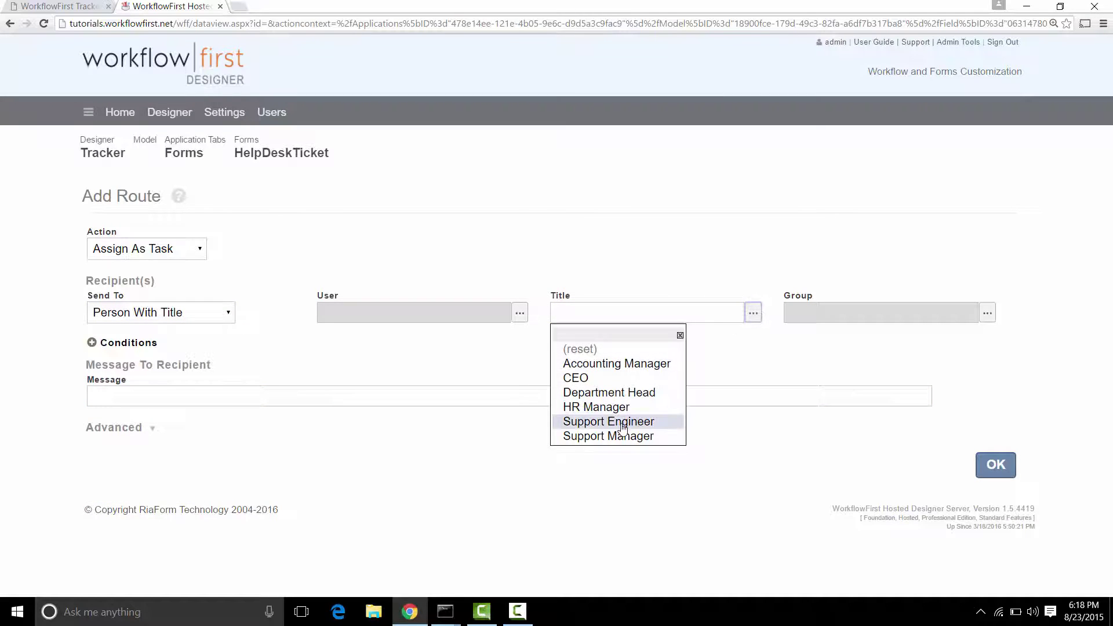
left_click(641, 265)
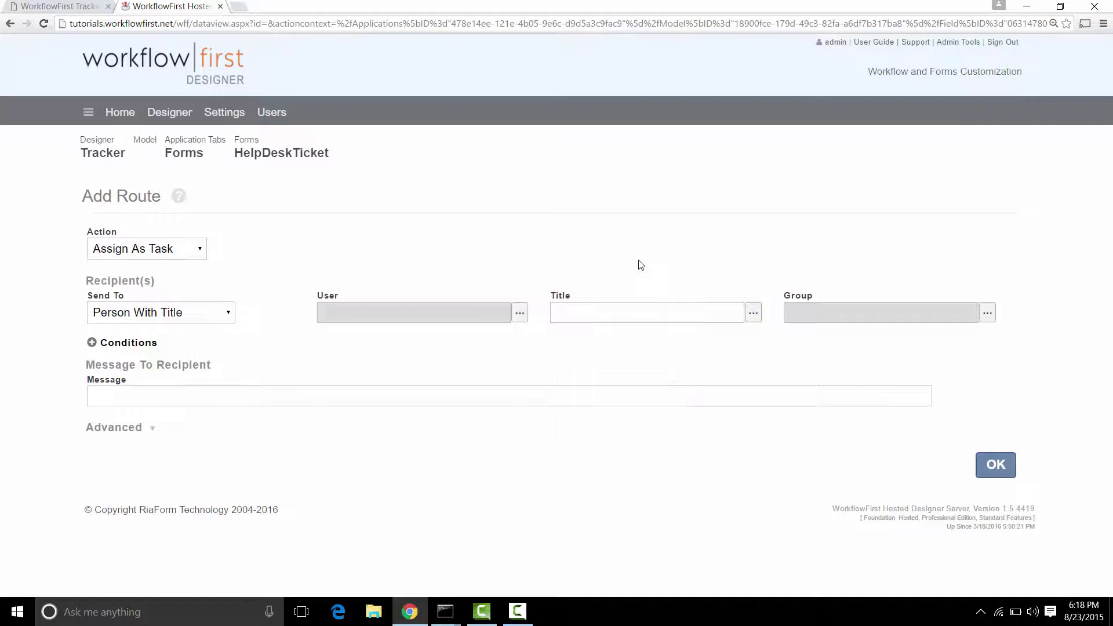
left_click(212, 316)
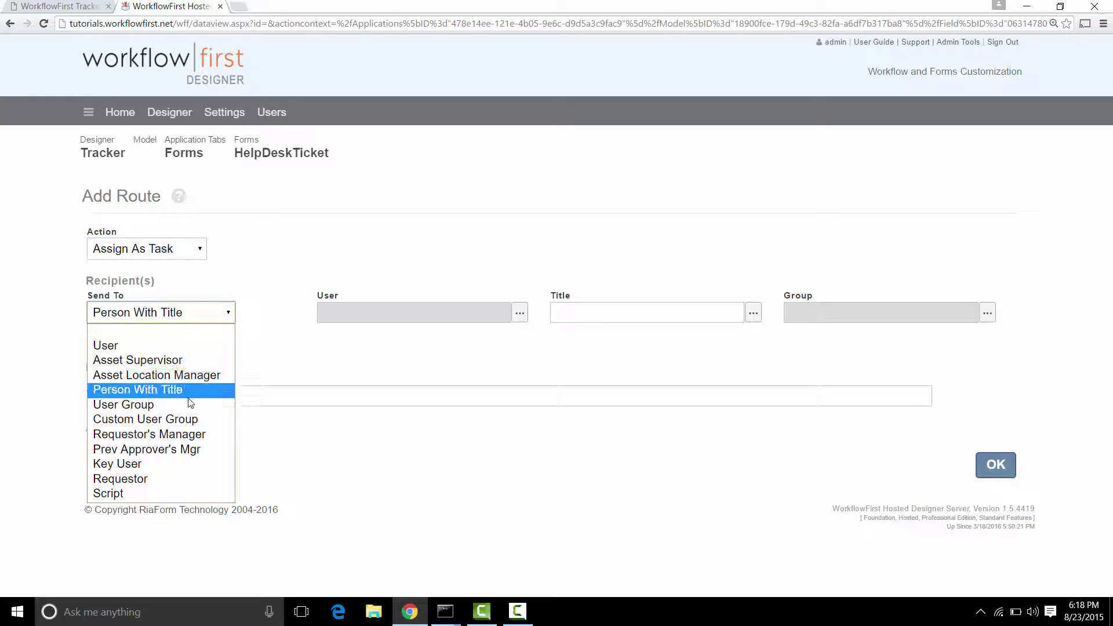
left_click(156, 349)
left_click(520, 318)
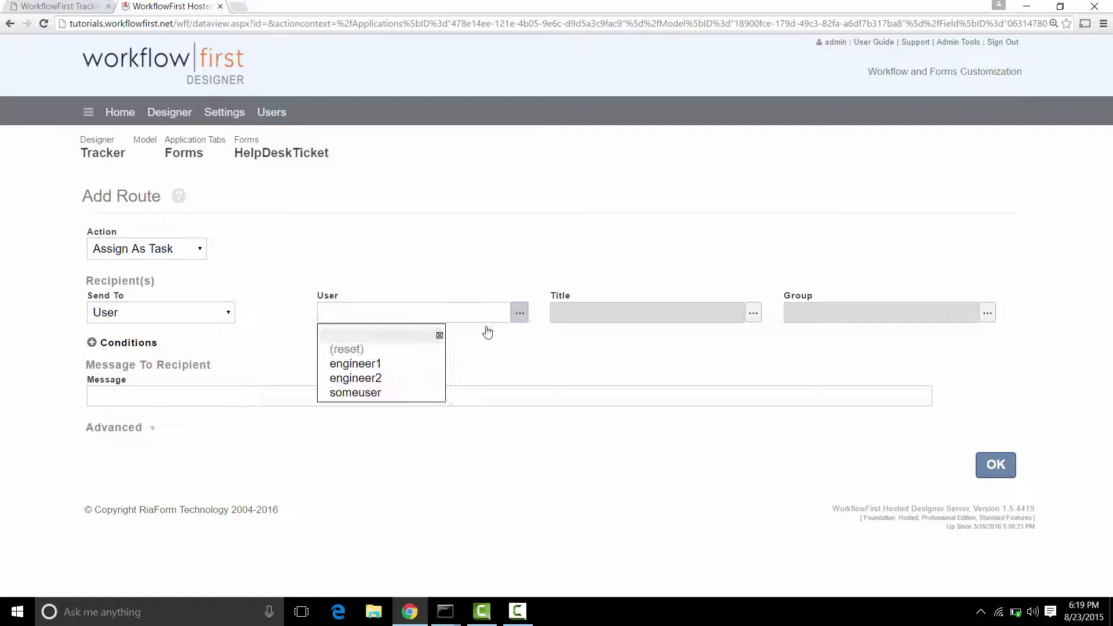
left_click(399, 365)
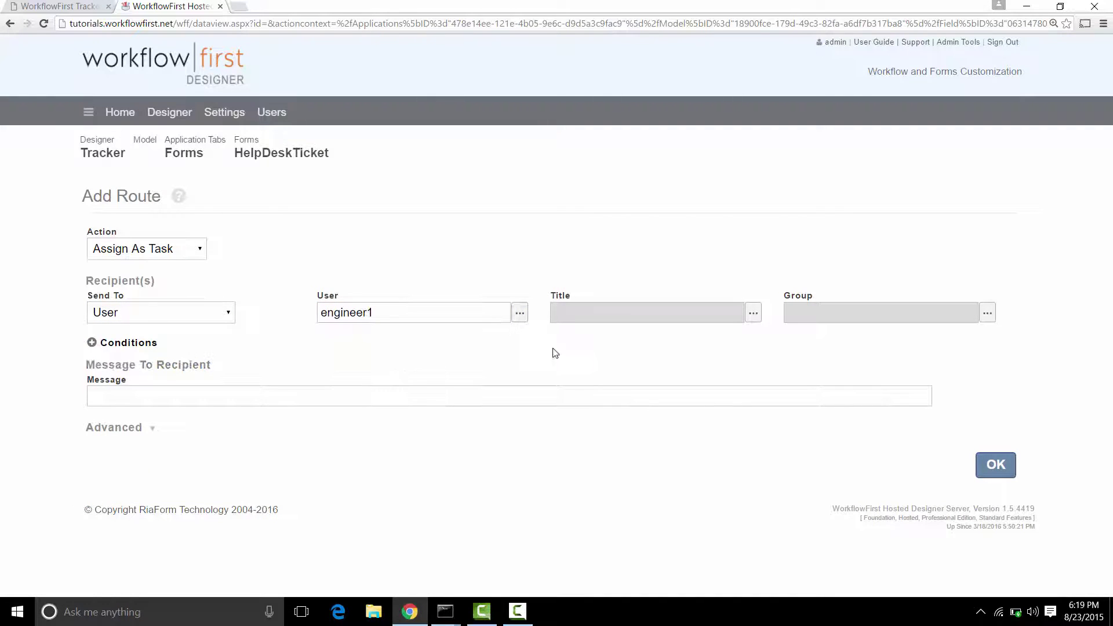
left_click(994, 469)
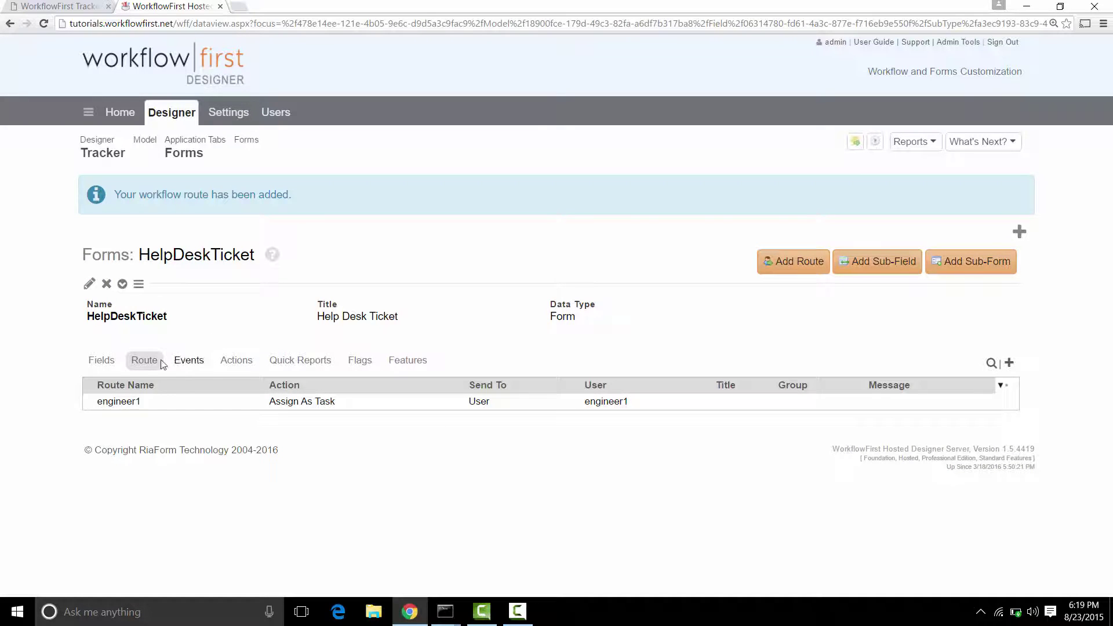
left_click(100, 363)
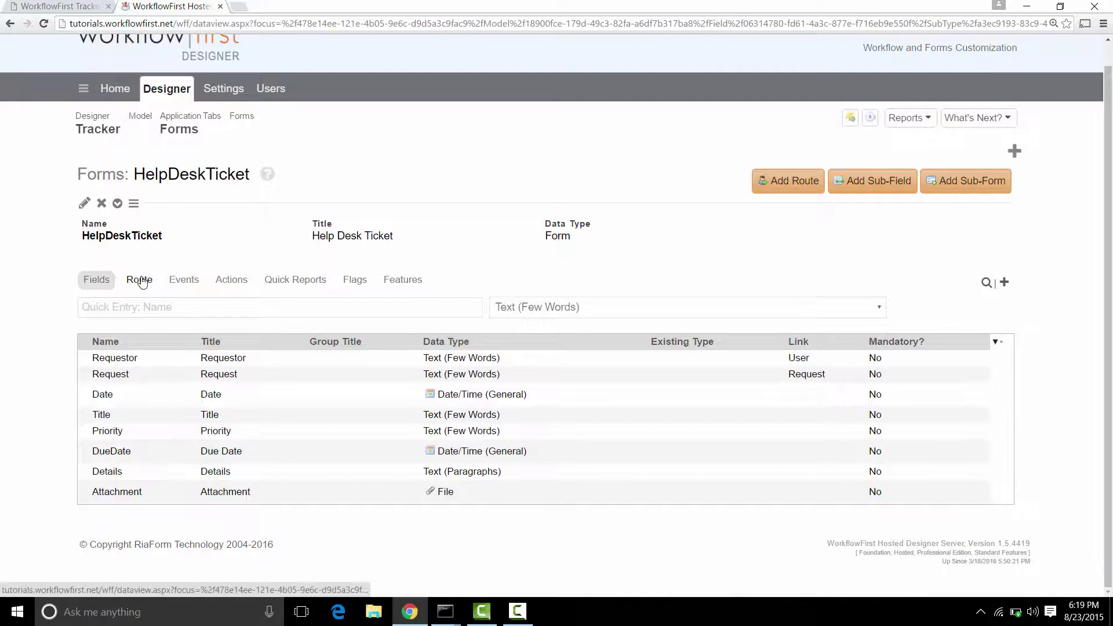
Publish the Tracker application, then switch to the WorkflowFirst Tracker tab
left_click(140, 281)
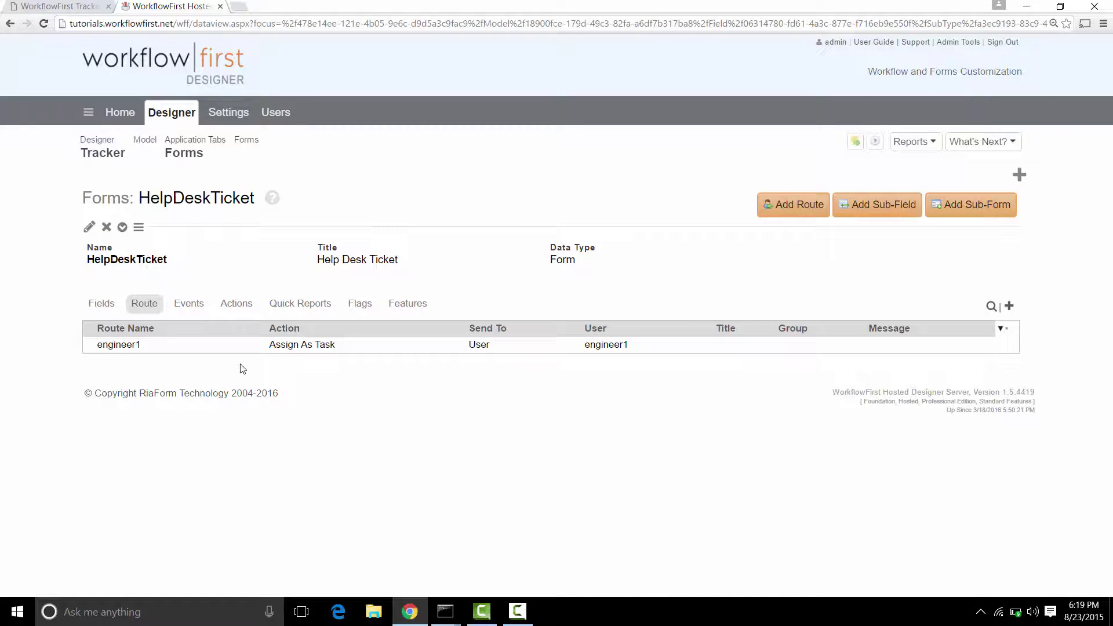
left_click(856, 143)
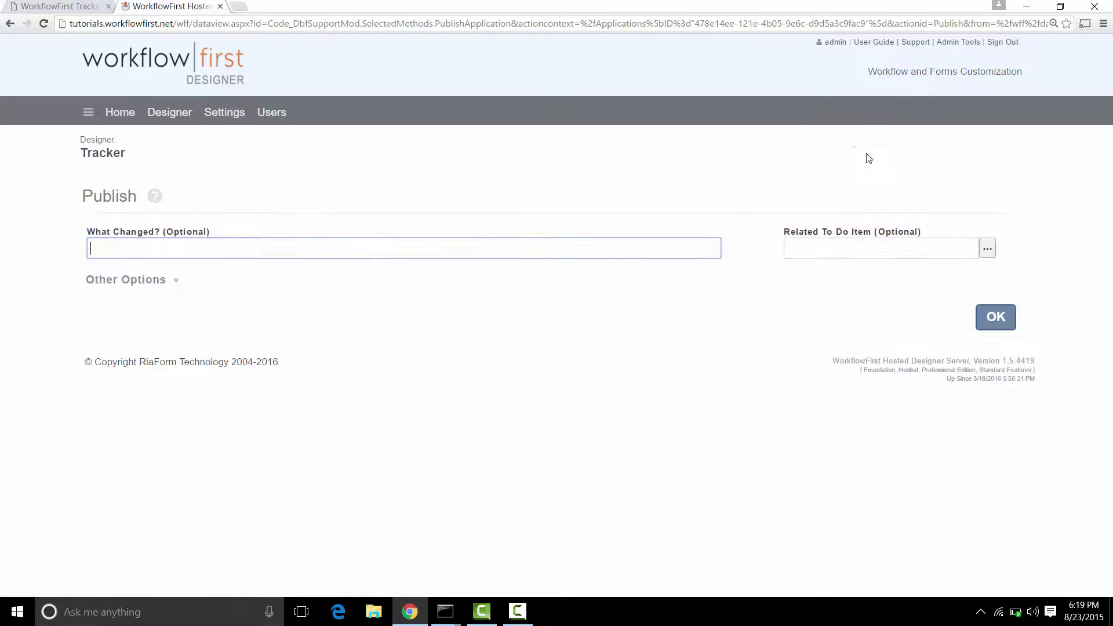
left_click(993, 324)
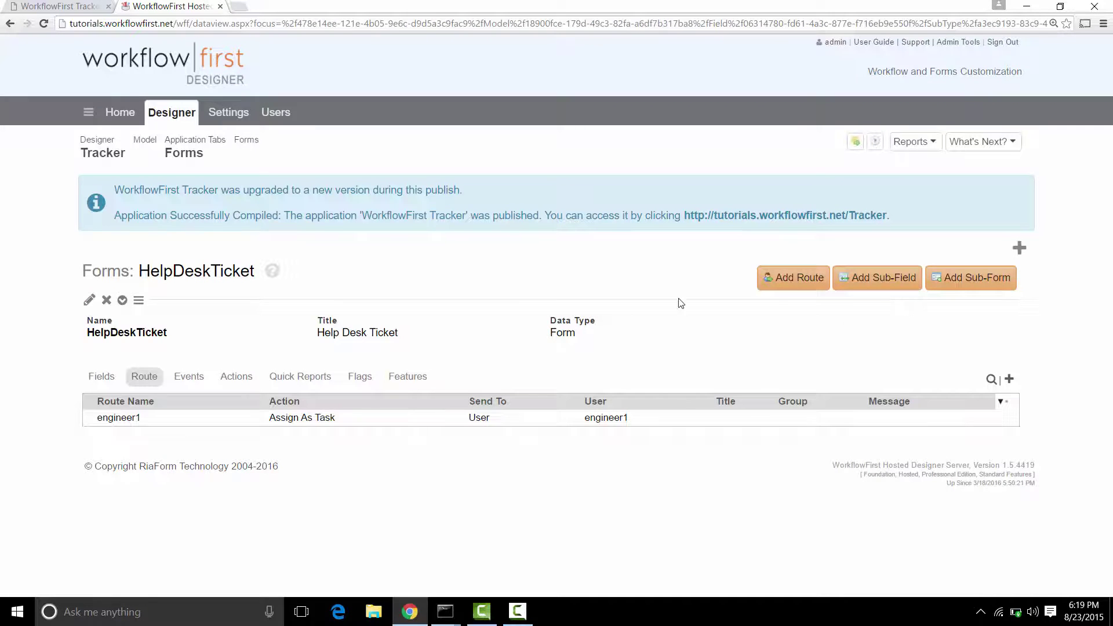
left_click(76, 10)
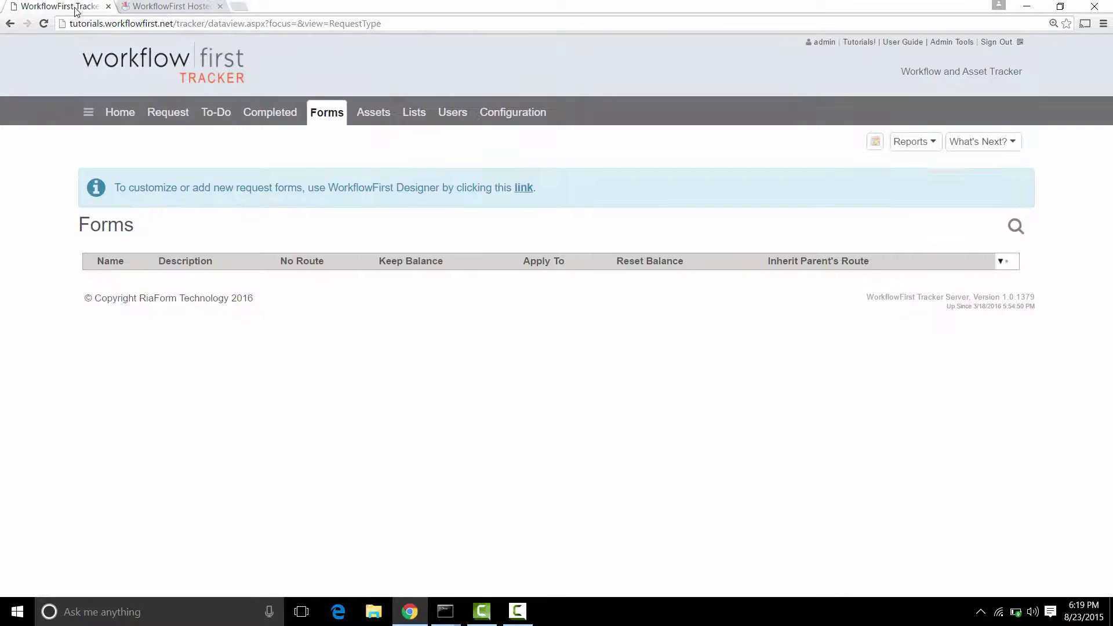
Start a new request in Tracker with someuser as the requestor
left_click(167, 114)
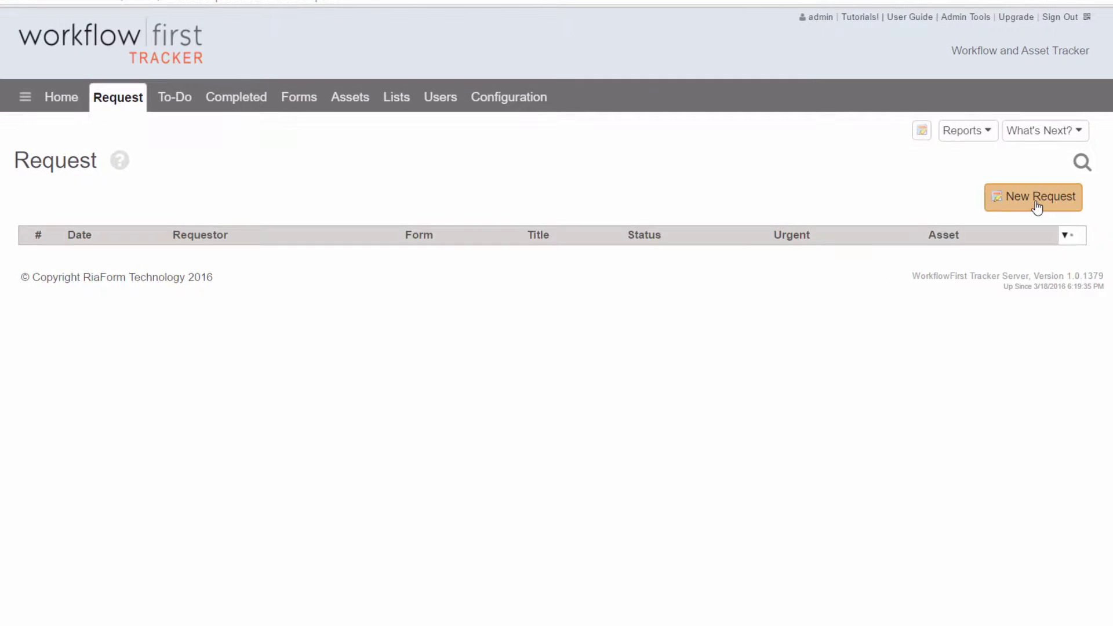
left_click(1038, 207)
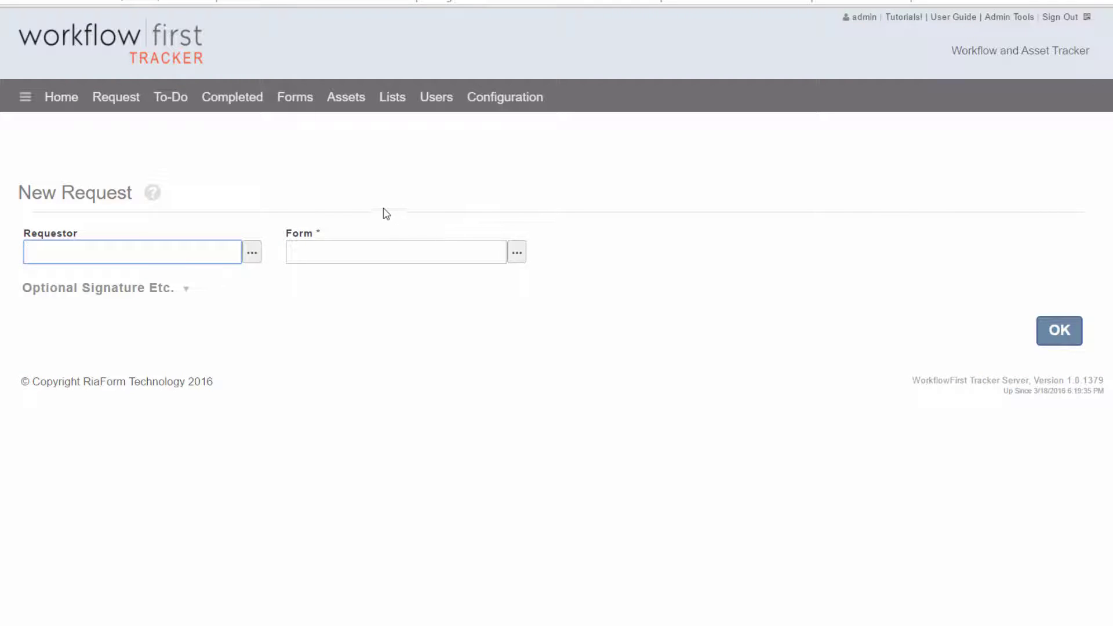
left_click(253, 252)
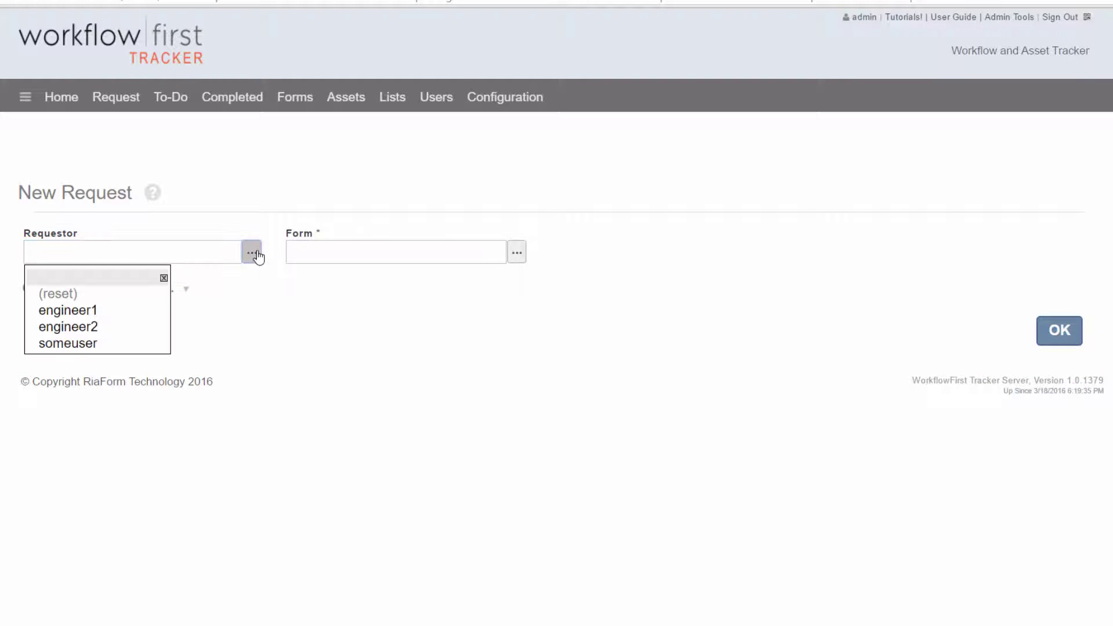
left_click(112, 344)
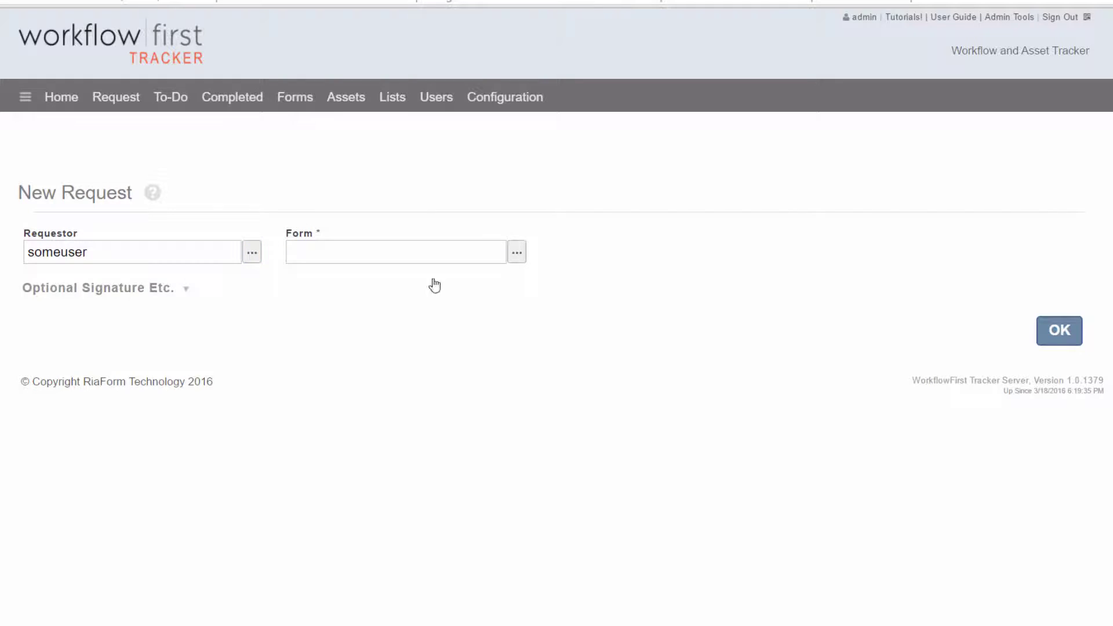
left_click(519, 261)
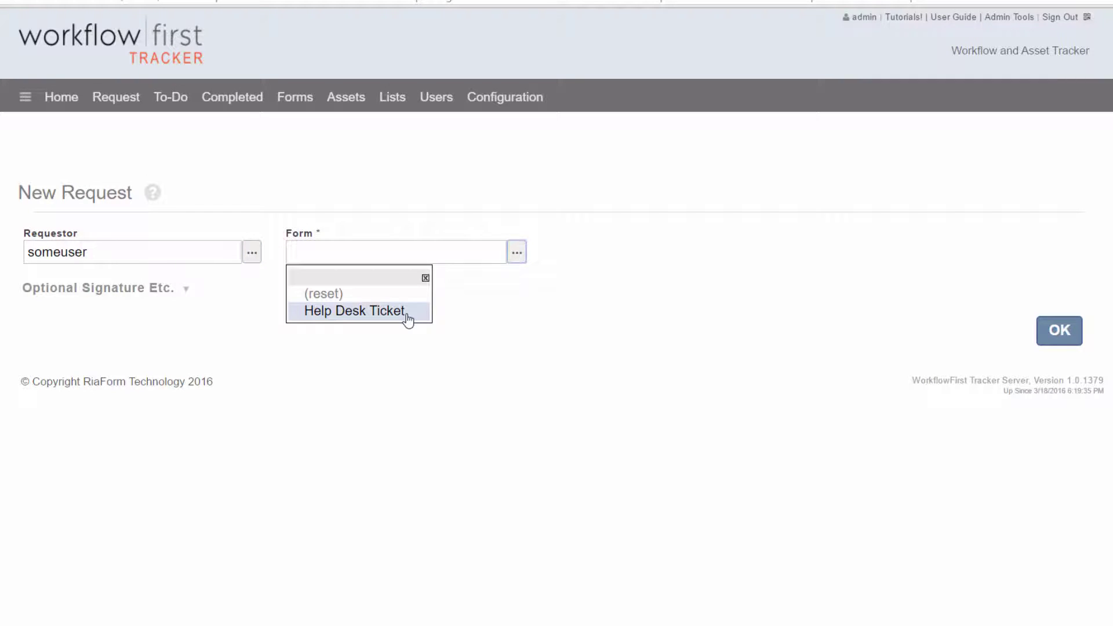
Use the Help Desk Ticket form, titled 'My computer won't start up', priority 1
left_click(408, 316)
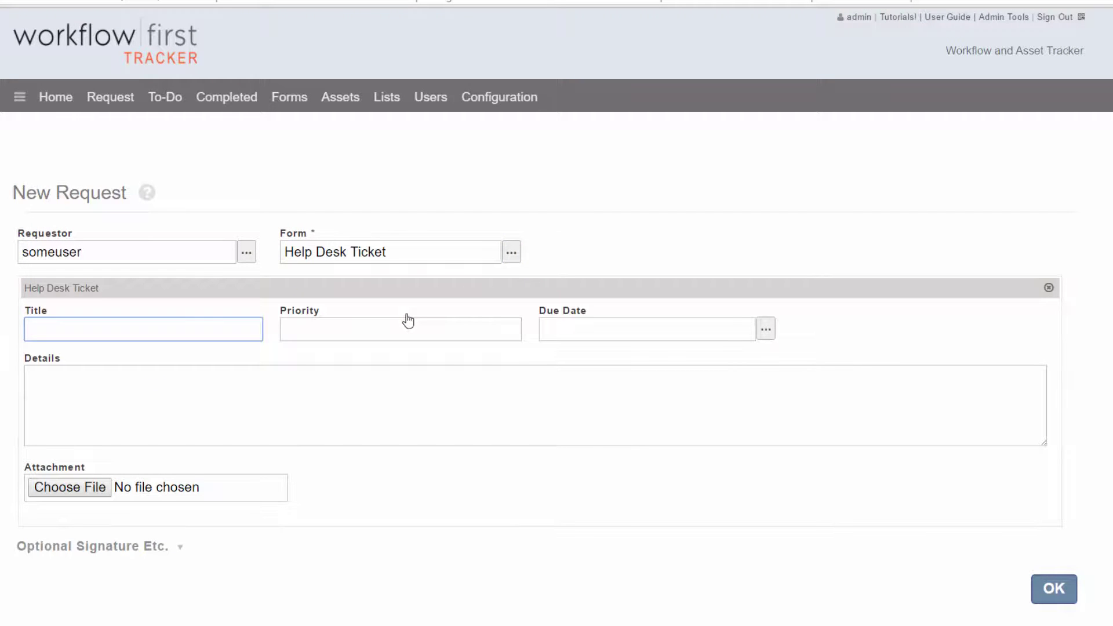
type("My computer won't")
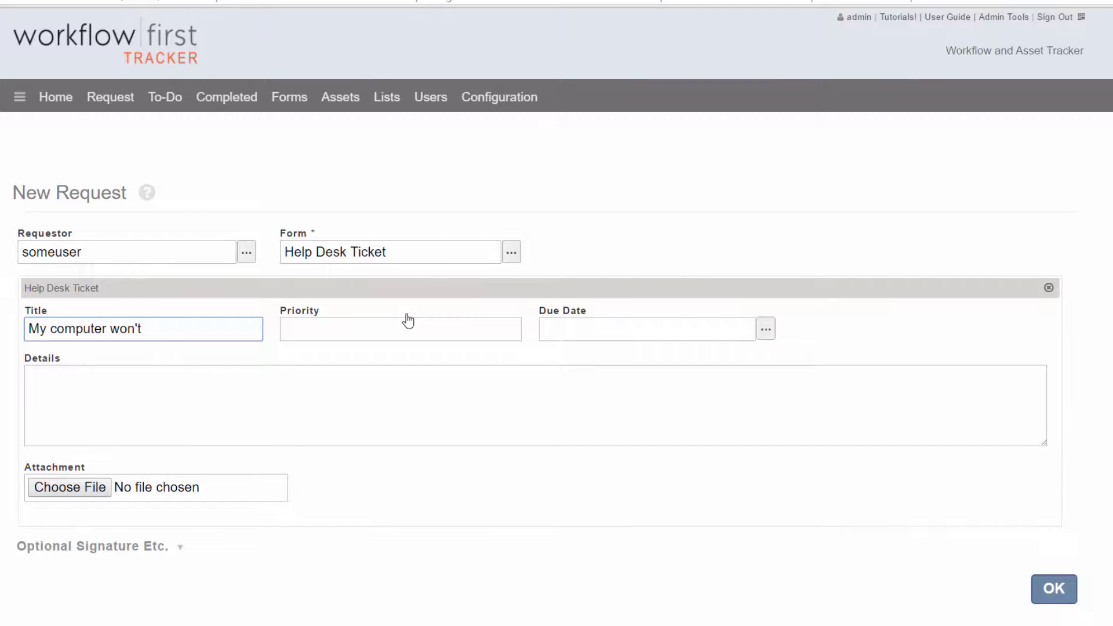
type(" start up")
key("Tab")
type("1")
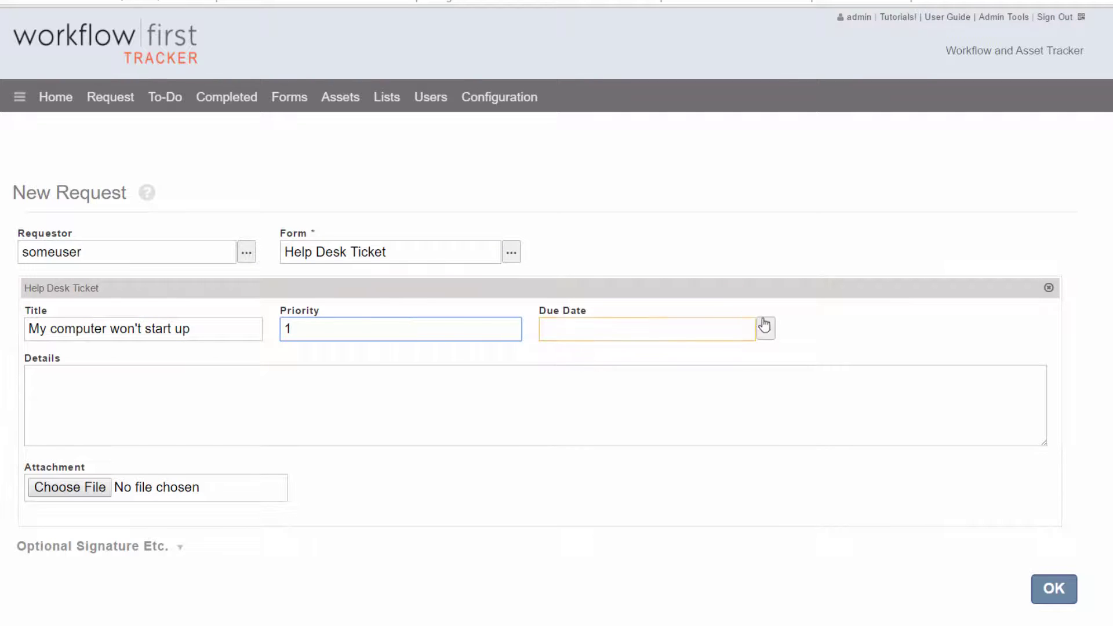
Set due date 27 August, add details 'When I start the computer, it won't let me log in.', and submit
left_click(767, 330)
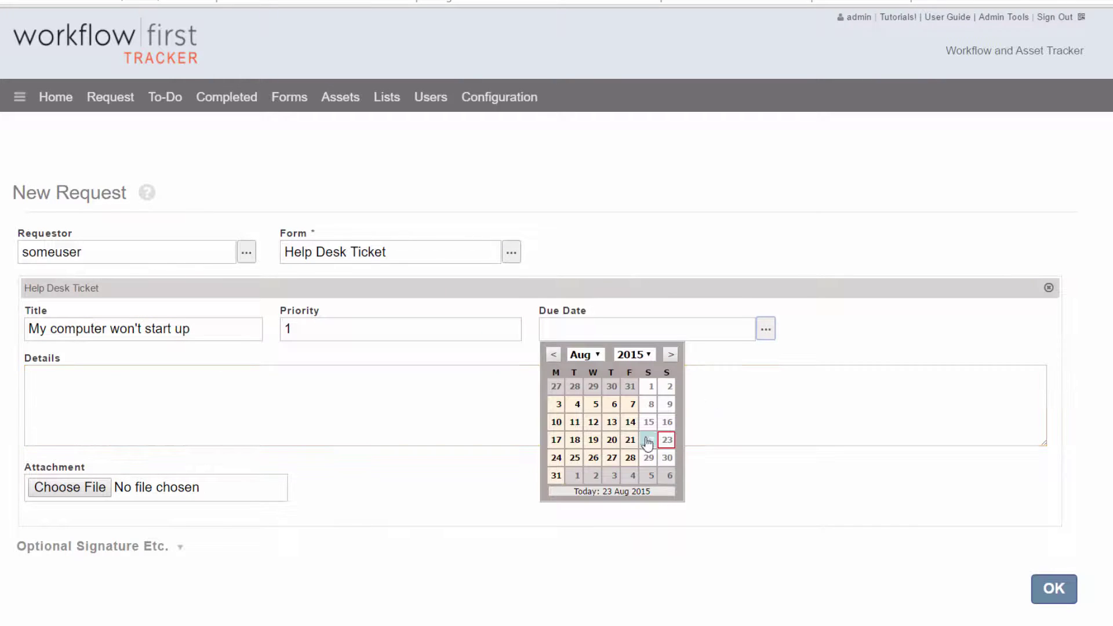
left_click(613, 458)
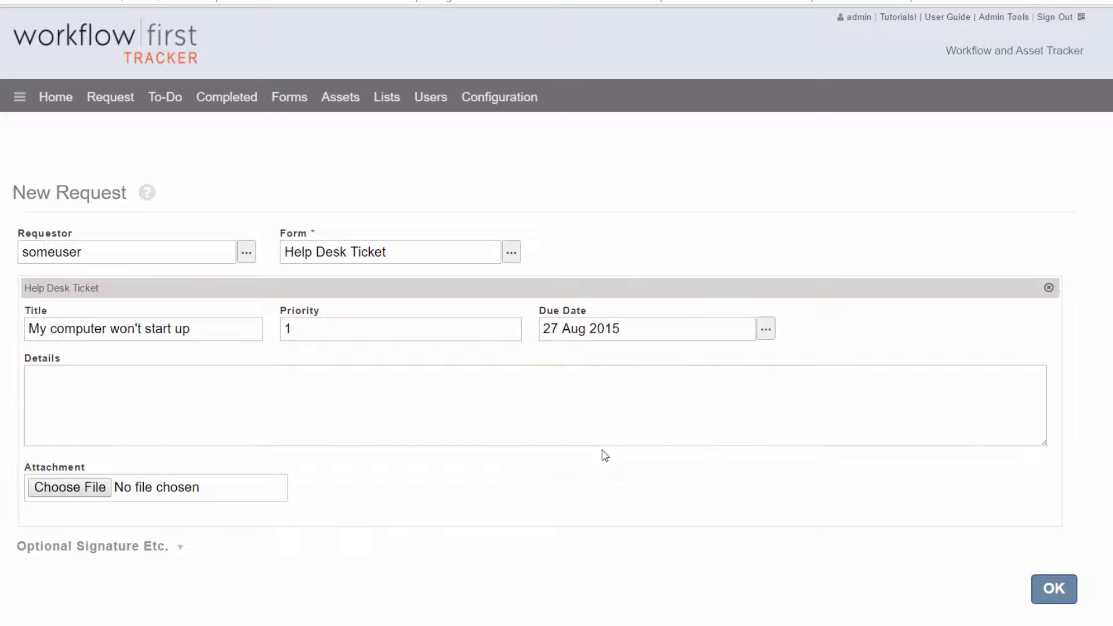
left_click(208, 385)
type("When I")
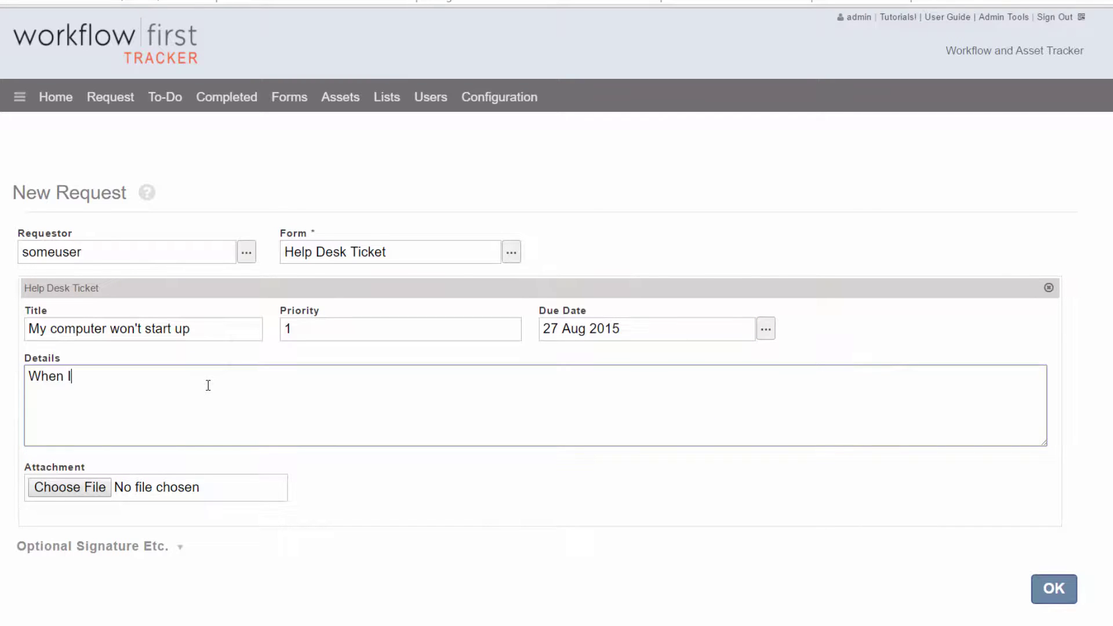
type(" start the computer, i")
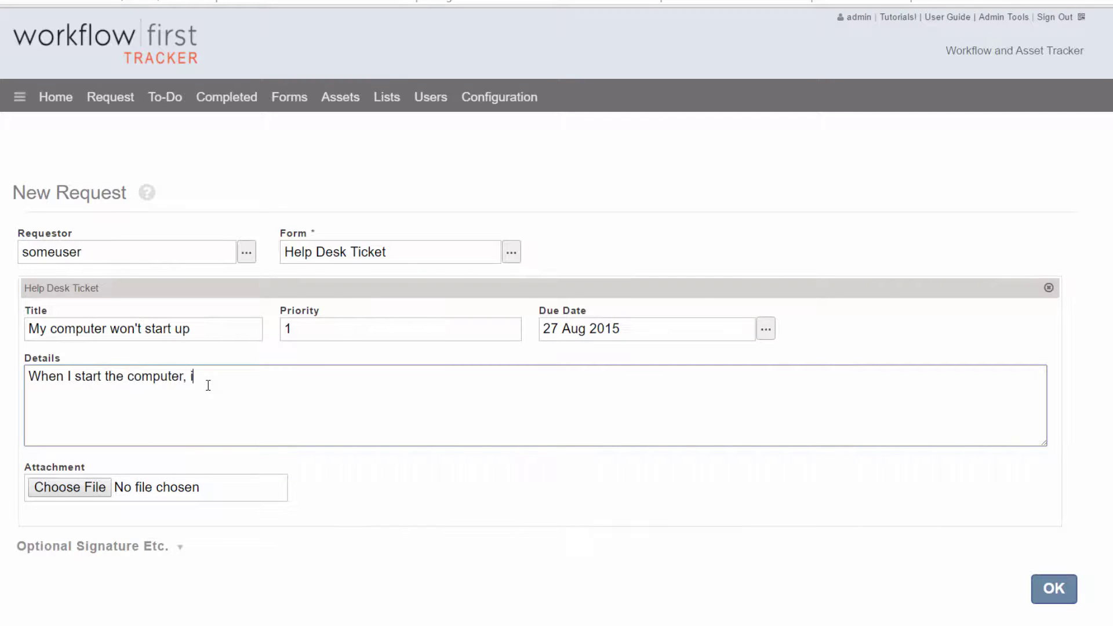
type("t won't let me log in.")
left_click(1053, 590)
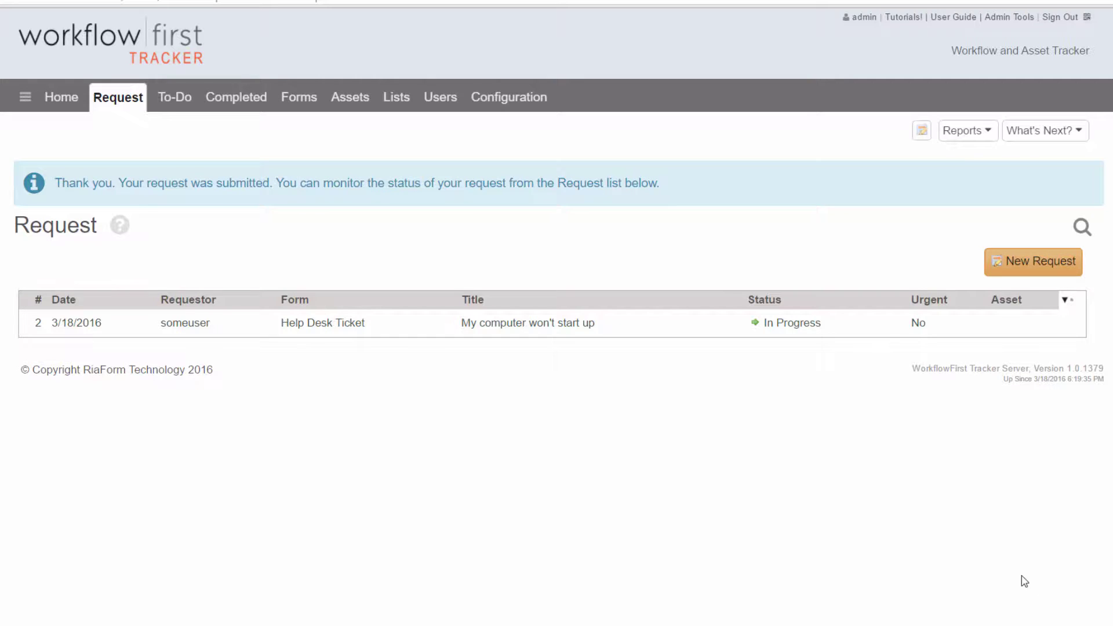
Review the 'My computer won't start up' to-do task, then sign in again as engineer1
left_click(177, 98)
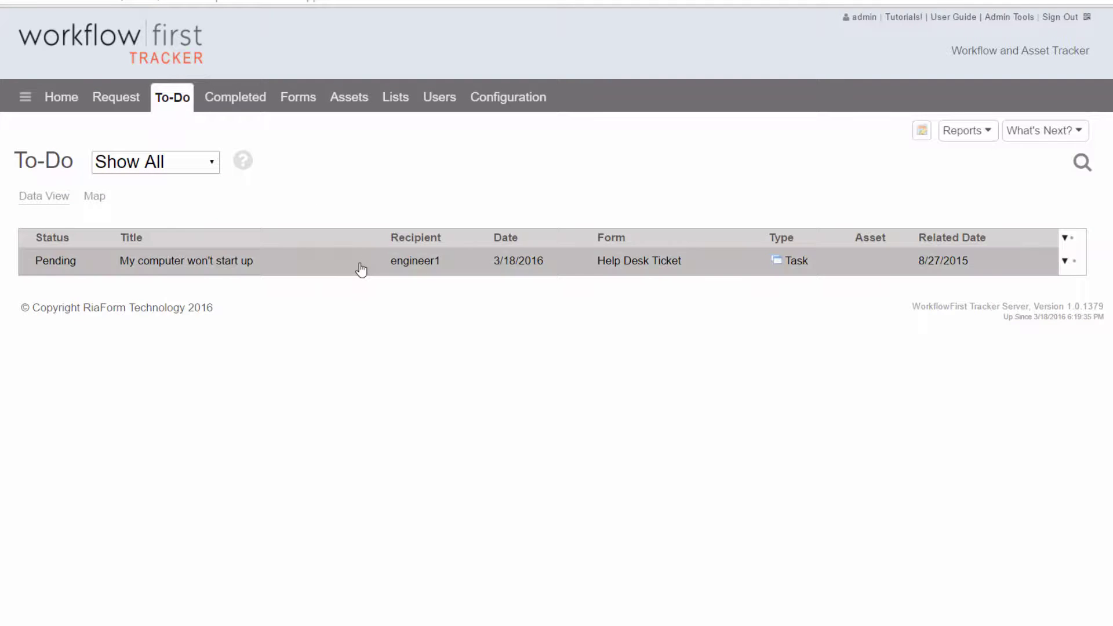
left_click(360, 269)
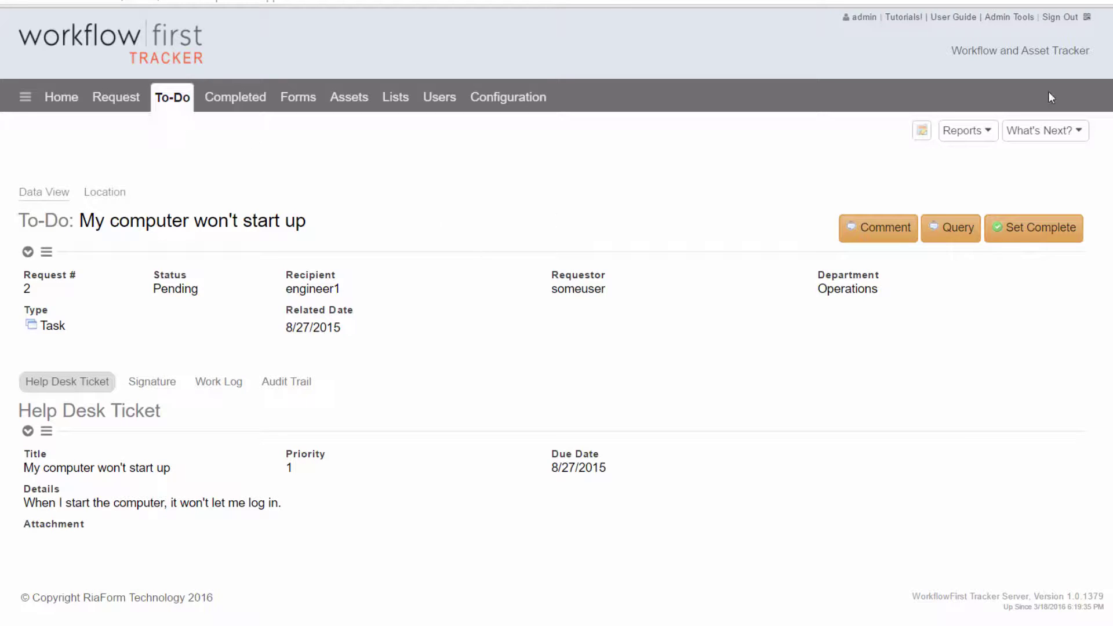
left_click(1062, 19)
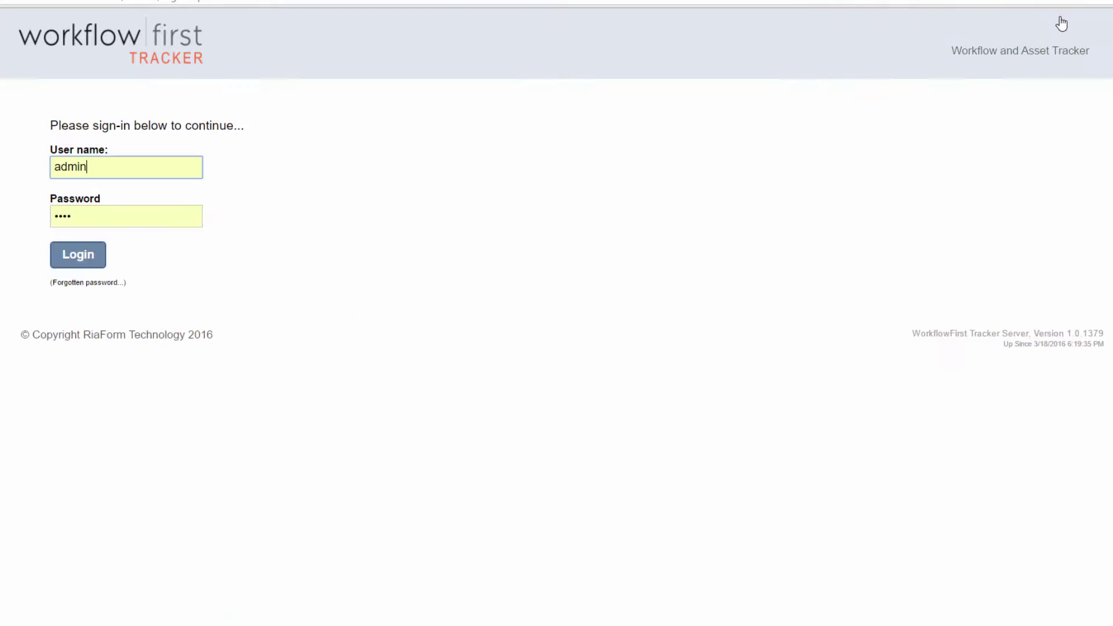
key("ctrl+a")
type("engineer")
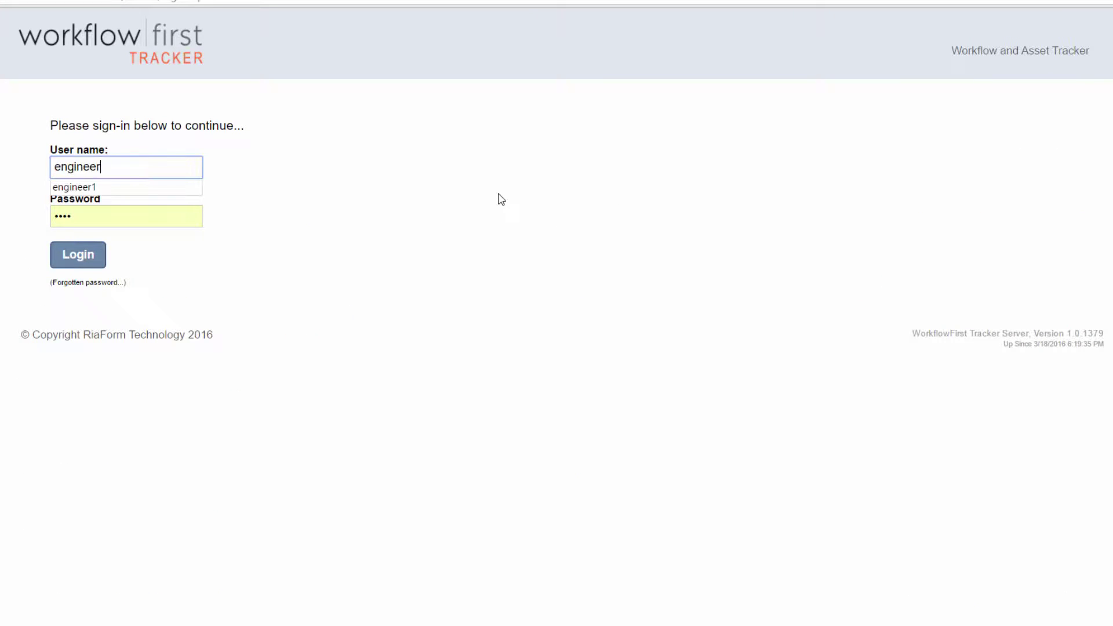
type("1")
key("Tab")
type("engineer1")
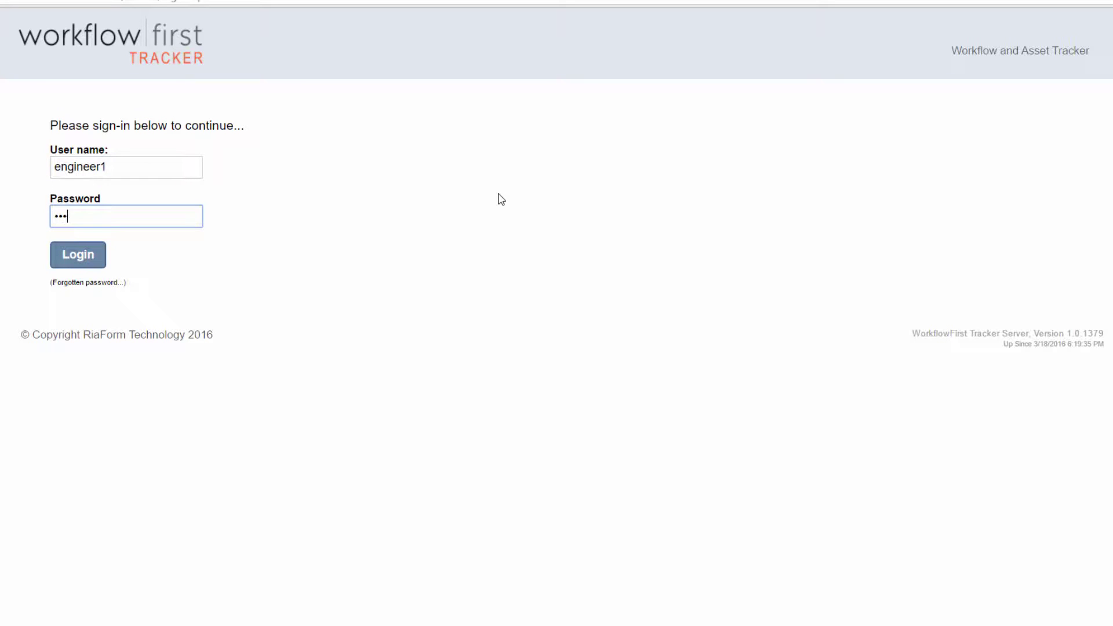
key("Return")
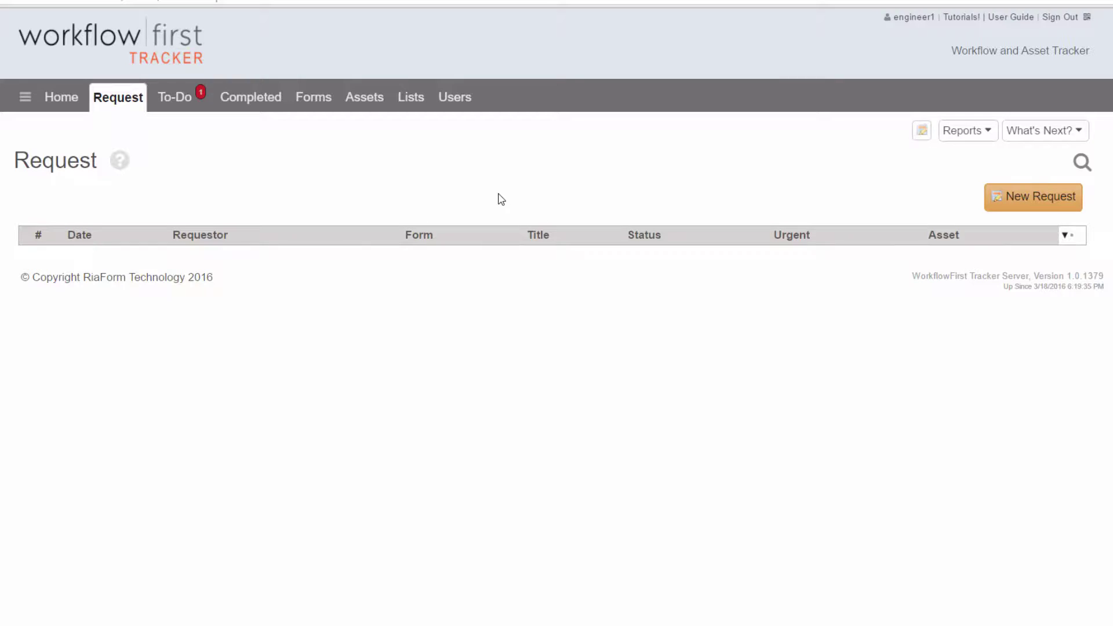
Mark engineer1's 'My computer won't start up' task (ticket 2) as Complete
left_click(178, 102)
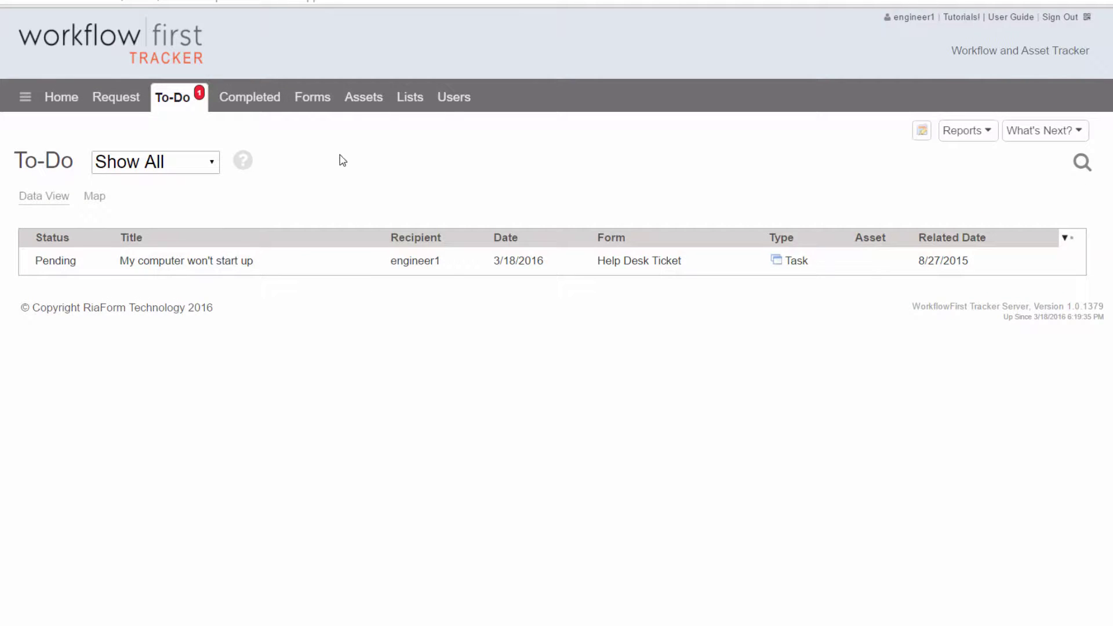
left_click(342, 268)
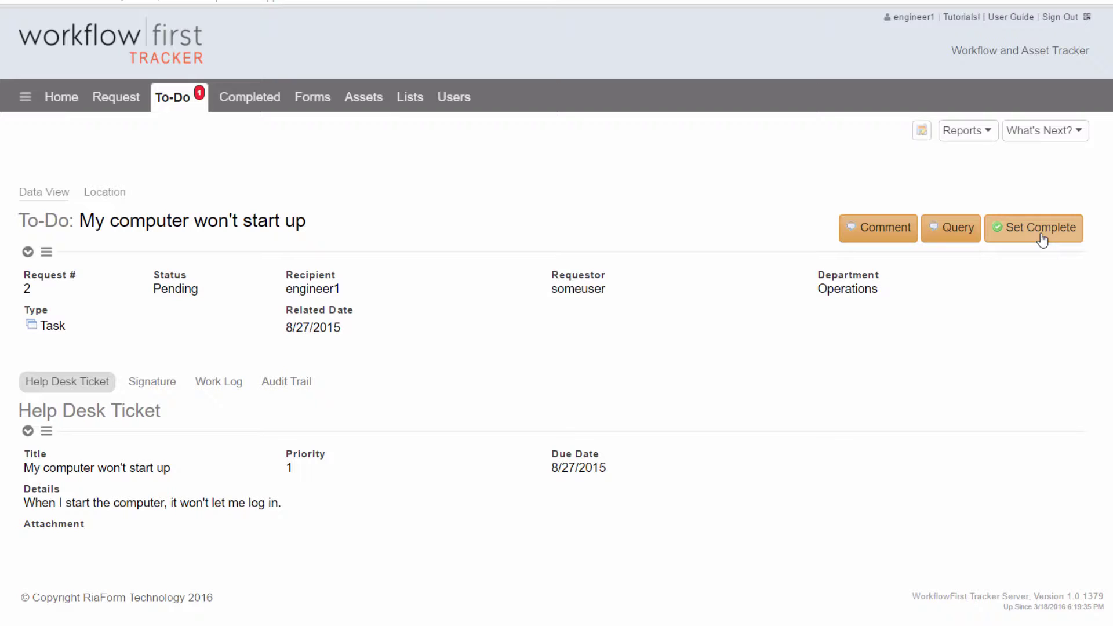
left_click(1042, 238)
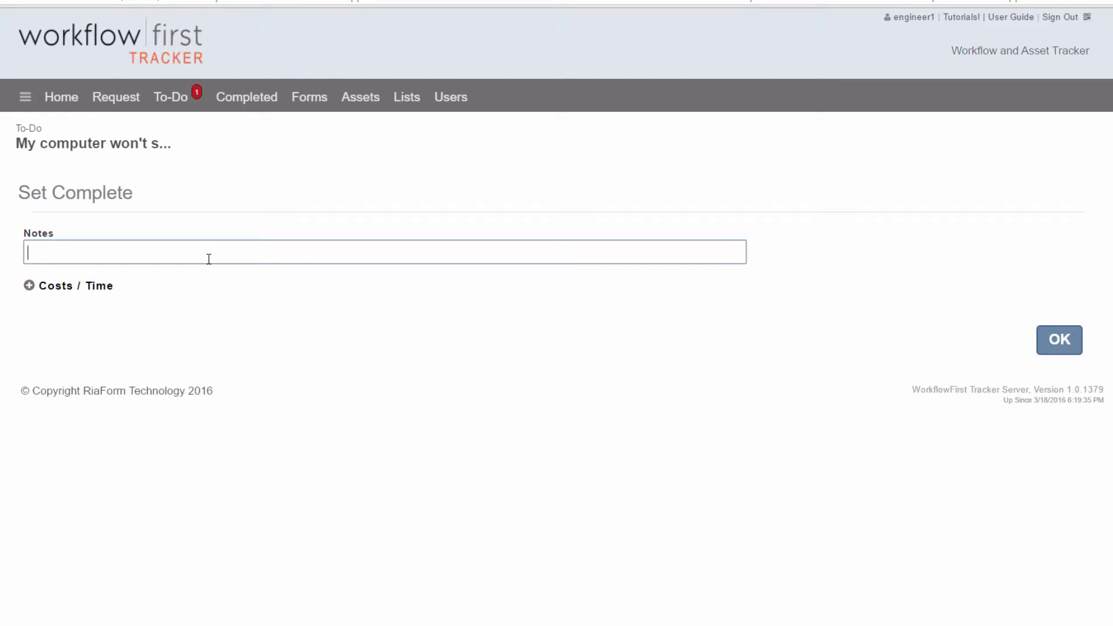
left_click(1059, 347)
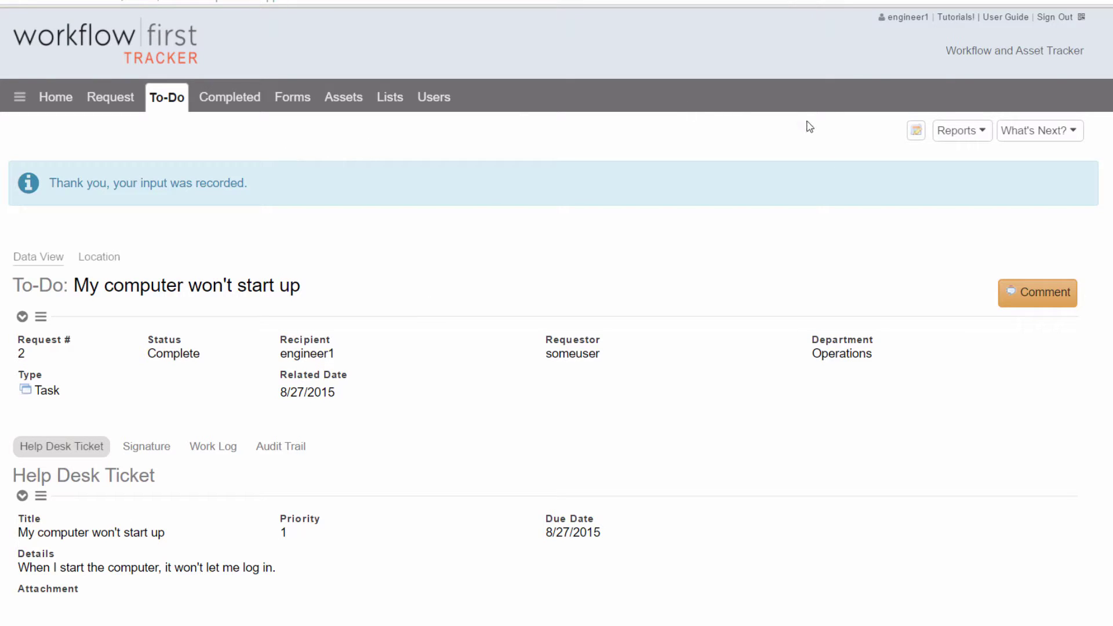
Sign out of the engineer account and log in again with the requester's user name and password
left_click(1061, 26)
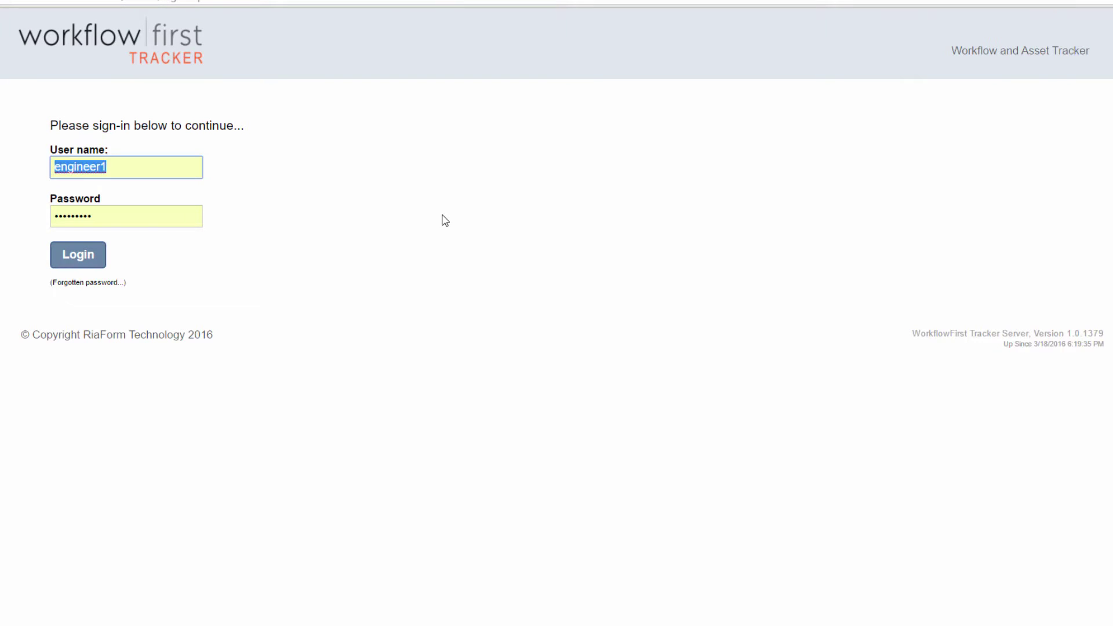
type("soeuser")
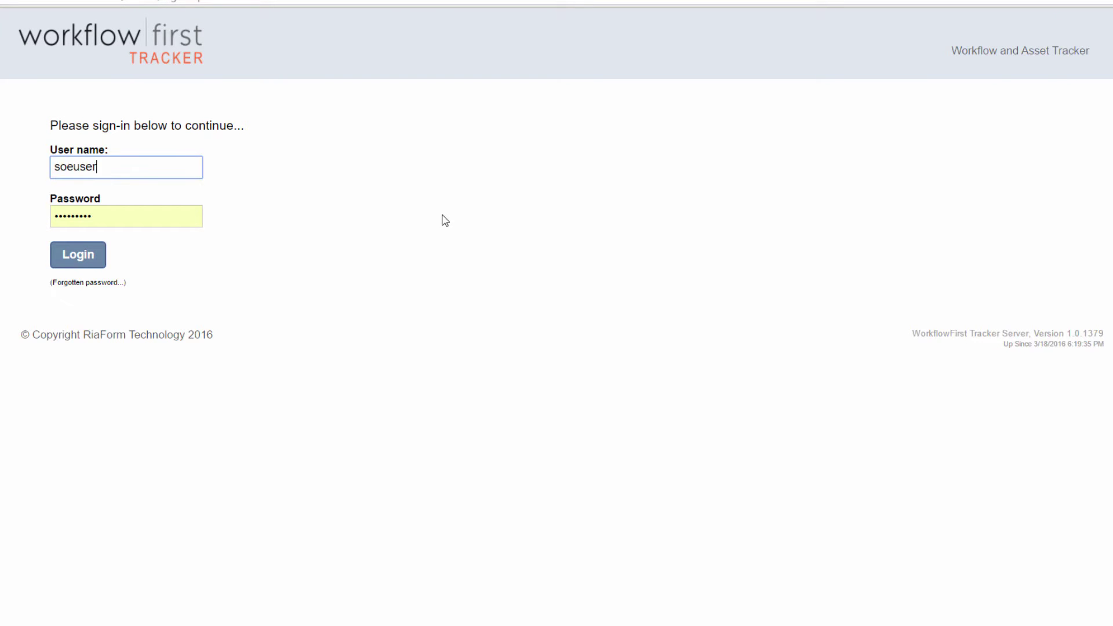
key("ctrl+a")
type("someuser")
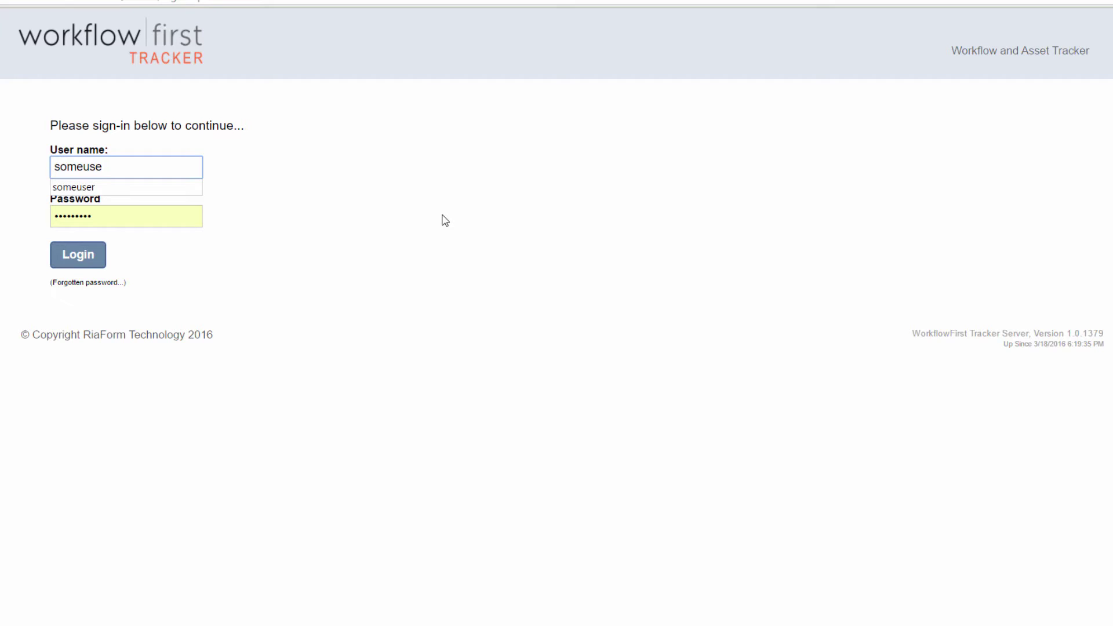
key("Tab")
type("•••••••••")
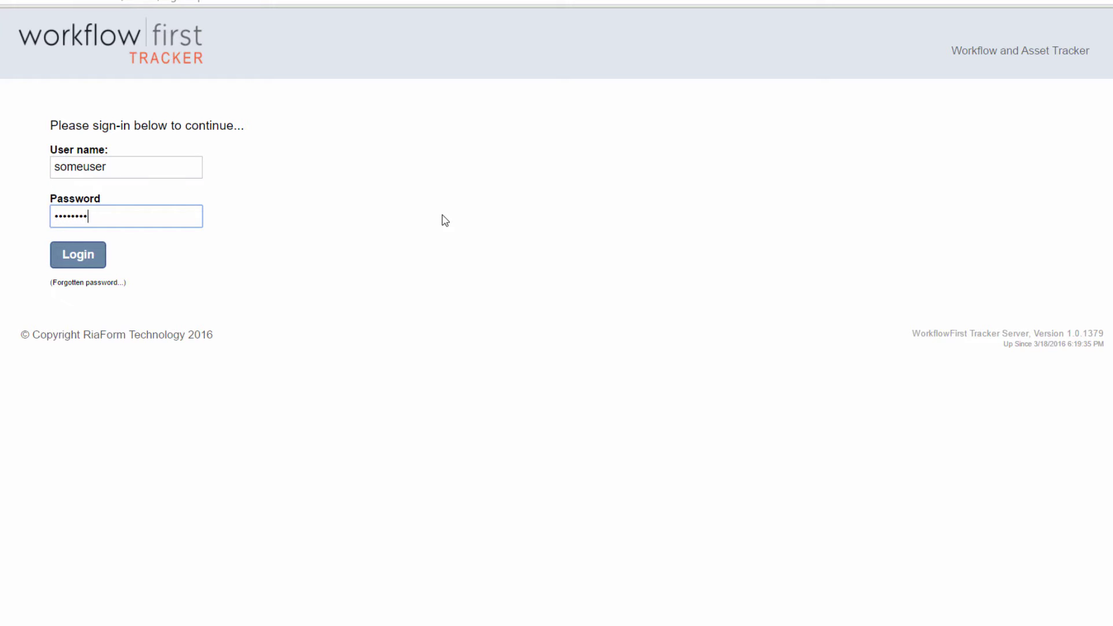
key("Return")
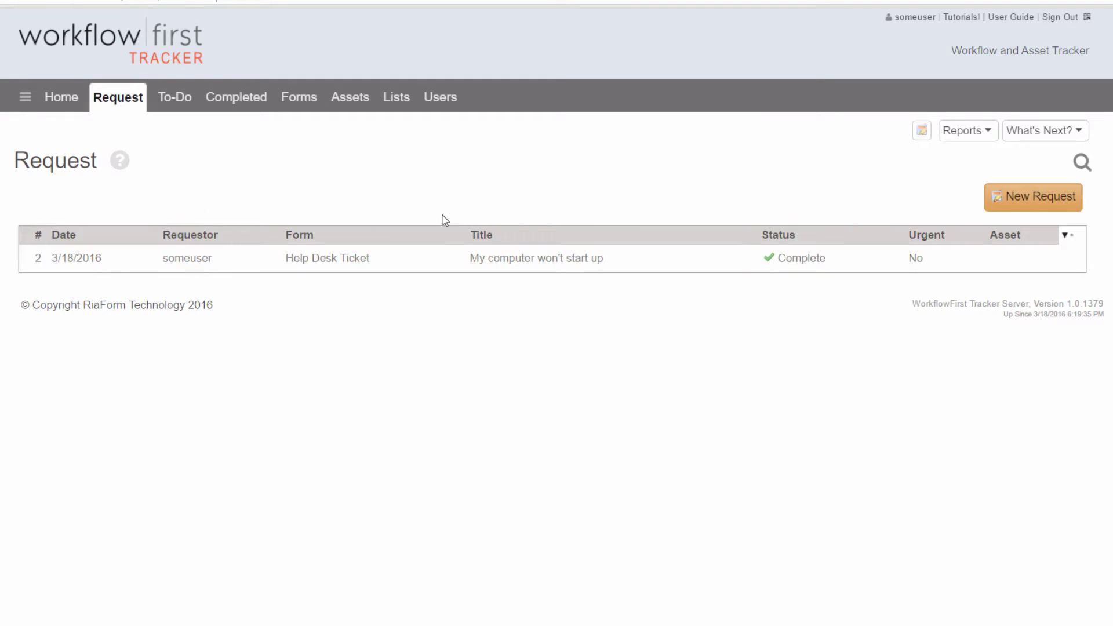